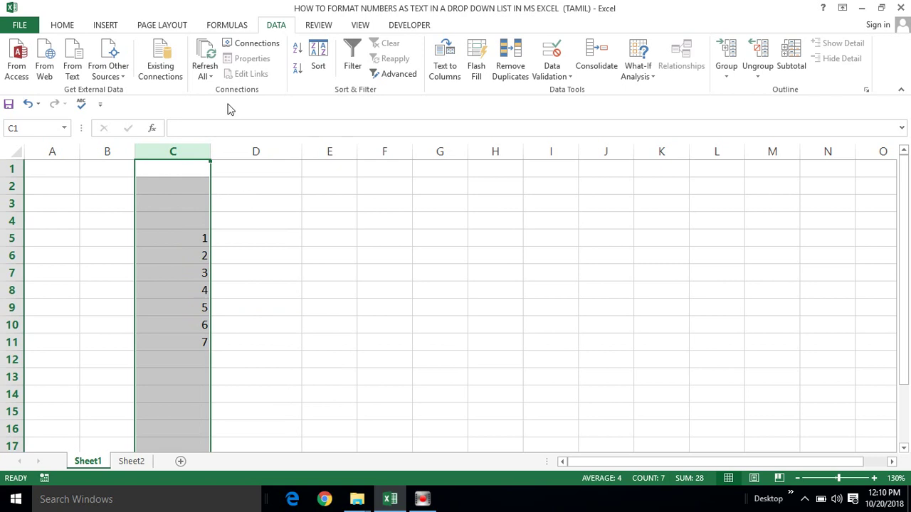
Step: Centre-align the contents of column C, including the numbers in C5:C11
{"action": "left_click", "coordinate": [61, 27]}
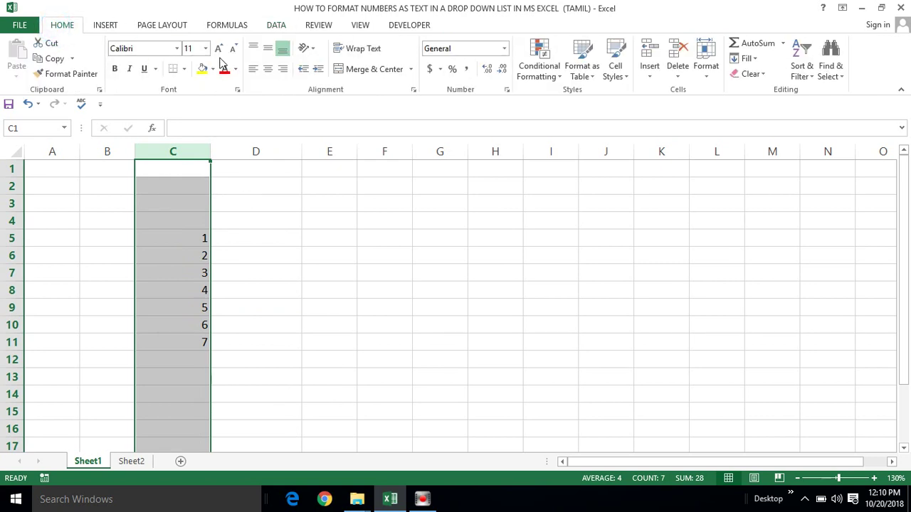
{"action": "left_click", "coordinate": [268, 70]}
{"action": "left_click", "coordinate": [166, 242]}
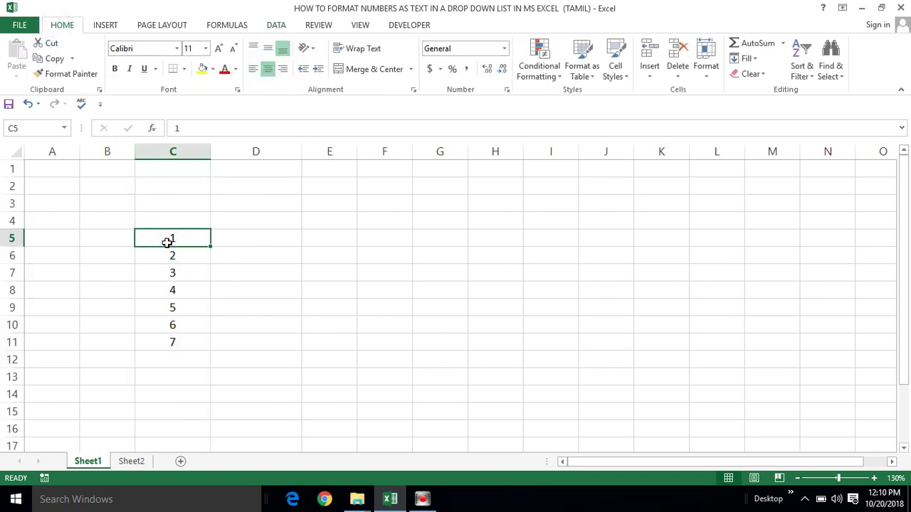
{"action": "key", "text": "ctrl+shift+Down"}
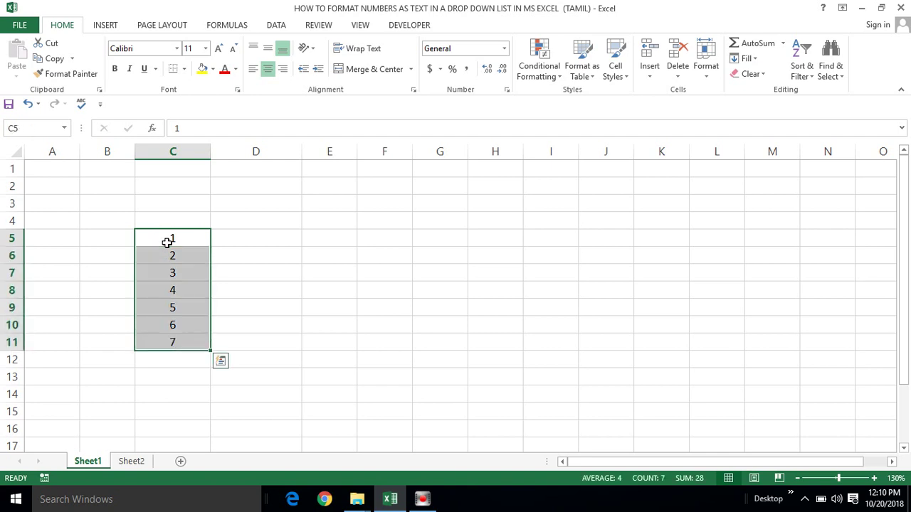
{"action": "left_click", "coordinate": [274, 225]}
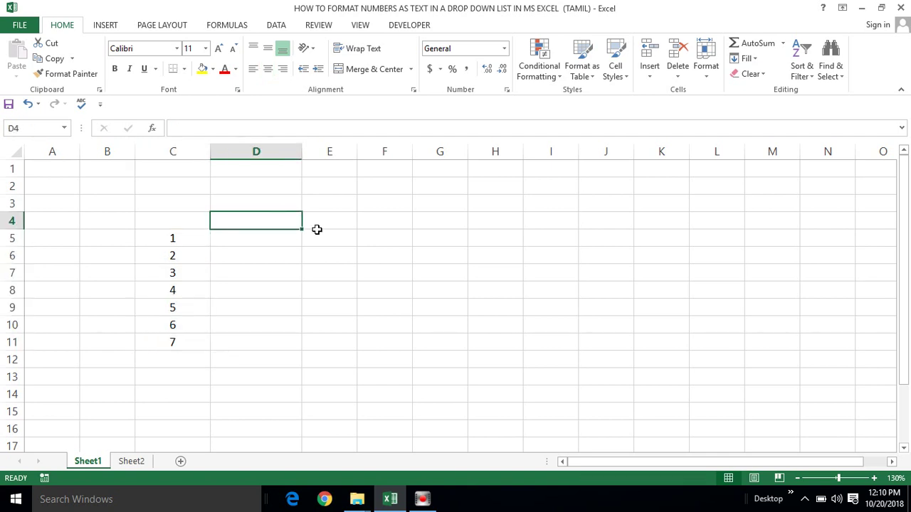
Step: Add a List data validation to cell E4, using the range C5:C11 as its source
{"action": "left_click", "coordinate": [311, 220]}
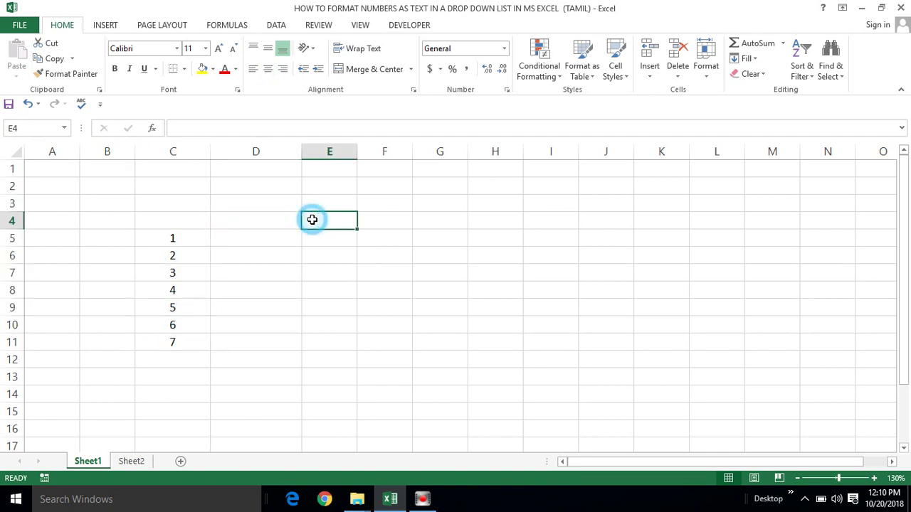
{"action": "left_click", "coordinate": [314, 219]}
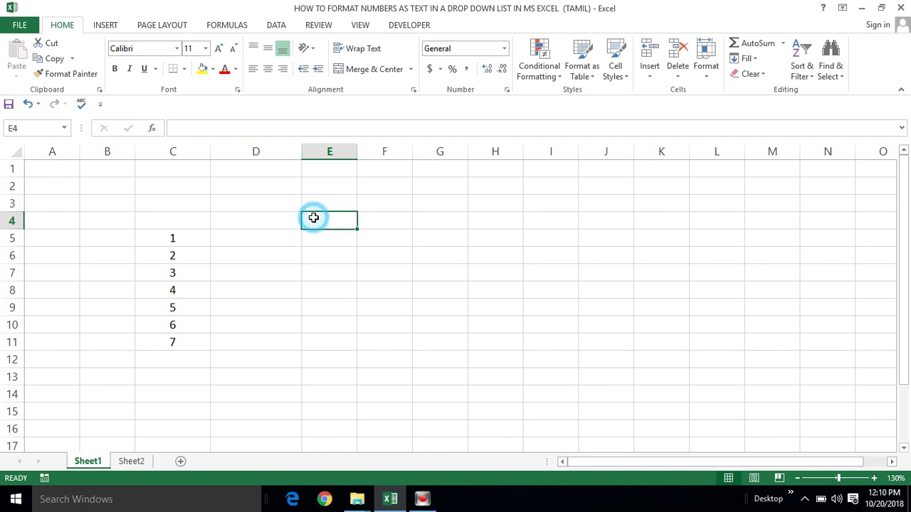
{"action": "left_click", "coordinate": [283, 25]}
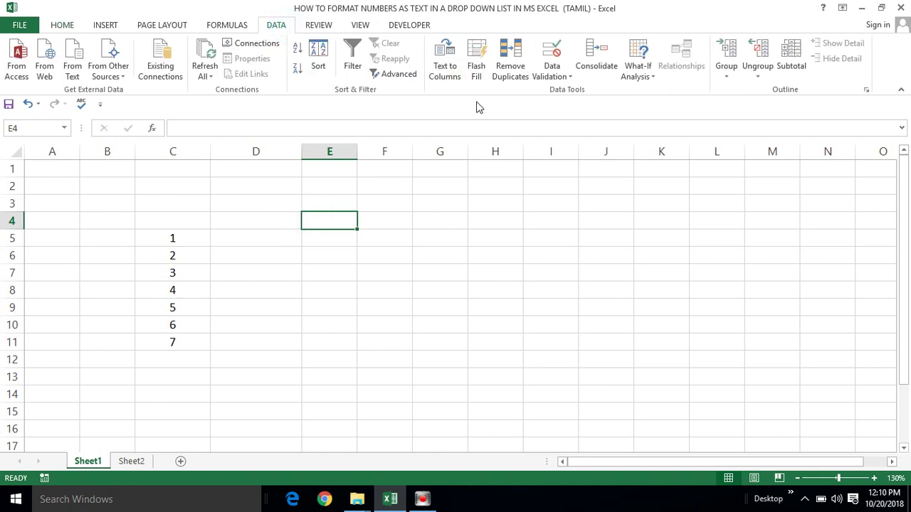
{"action": "left_click", "coordinate": [545, 77]}
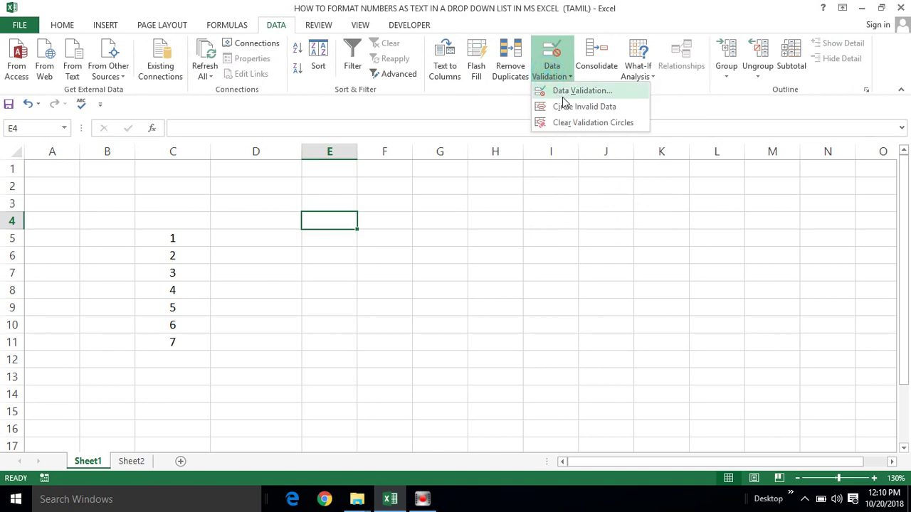
{"action": "left_click", "coordinate": [573, 91]}
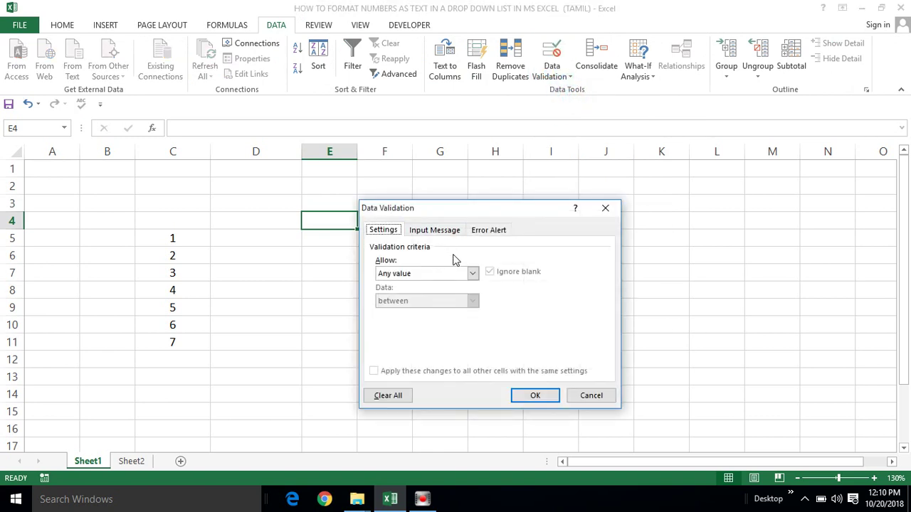
{"action": "left_click", "coordinate": [473, 273]}
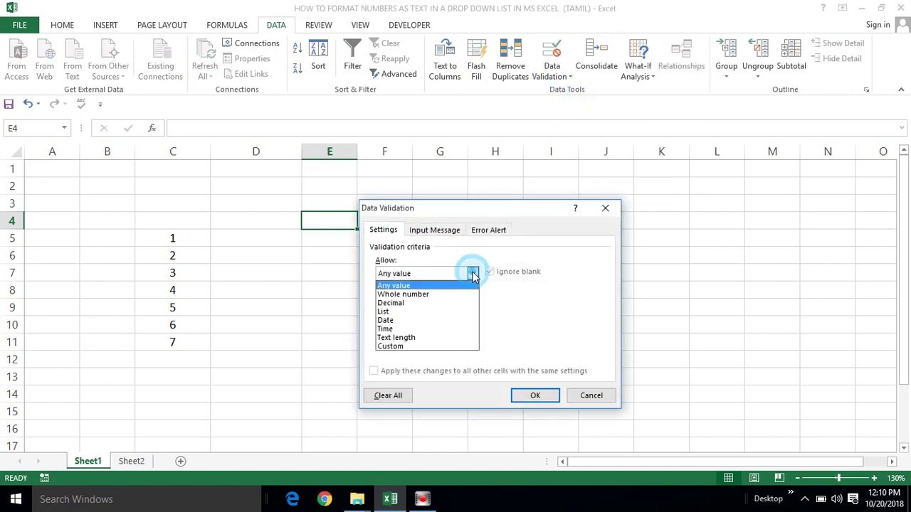
{"action": "left_click", "coordinate": [390, 312]}
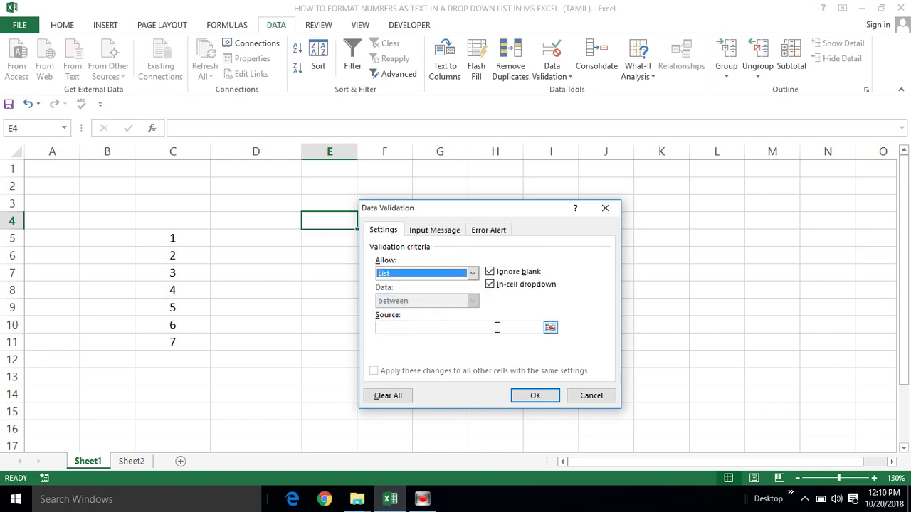
{"action": "left_click", "coordinate": [548, 327]}
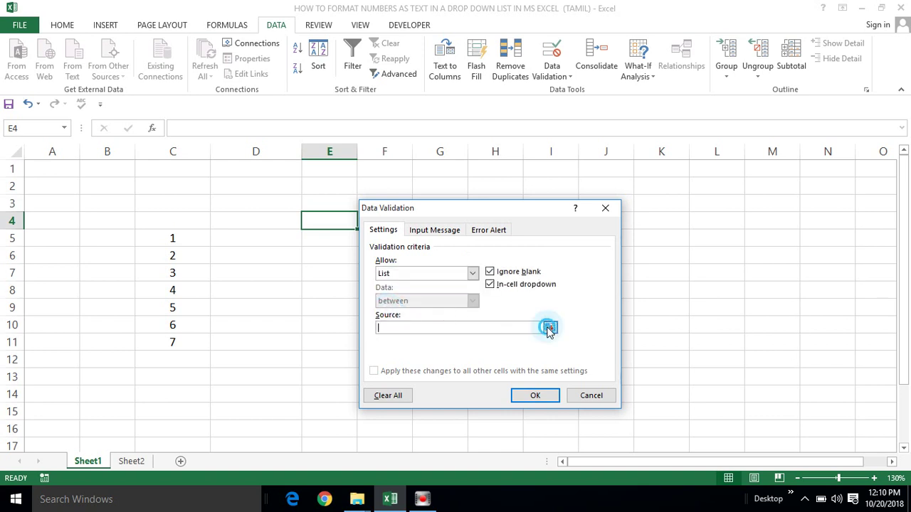
{"action": "left_click", "coordinate": [179, 234]}
{"action": "key", "text": "ctrl+shift+Down"}
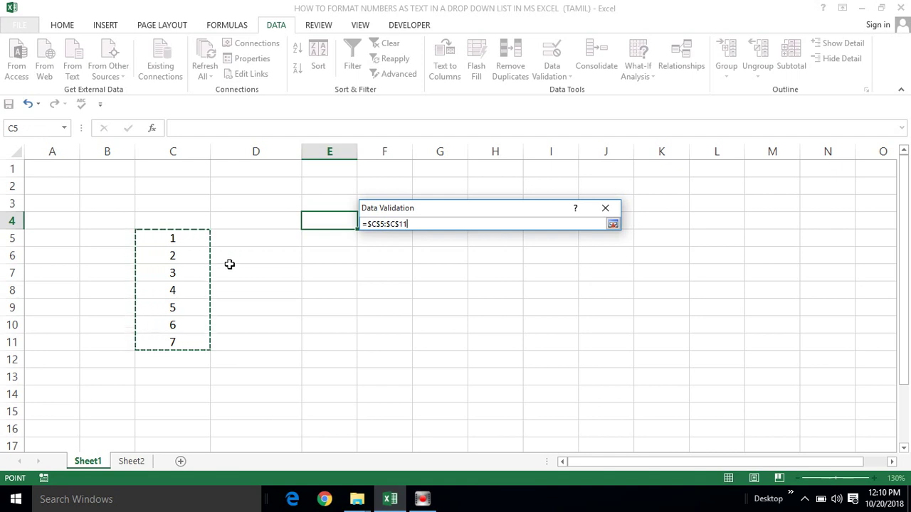
{"action": "key", "text": "Return"}
{"action": "left_click", "coordinate": [520, 398]}
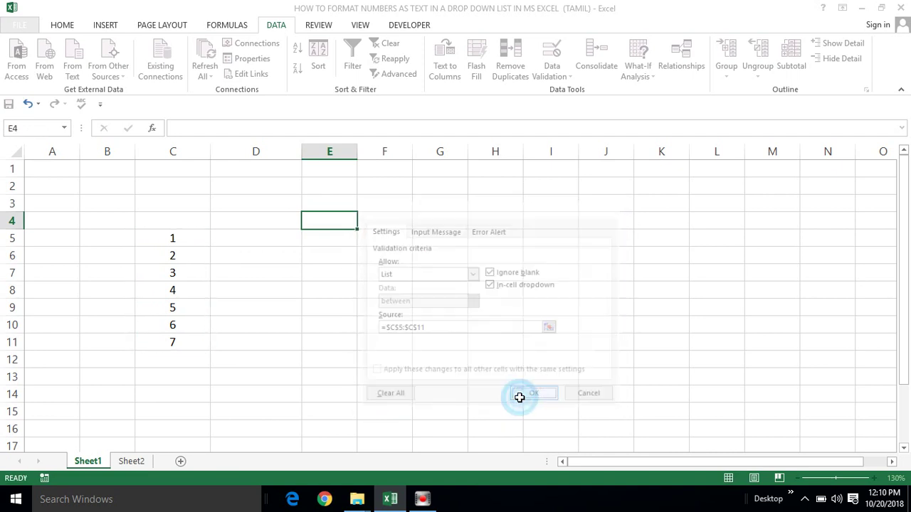
Step: Check the options offered by the drop-down in E4 against the source numbers in column C
{"action": "left_click", "coordinate": [362, 223]}
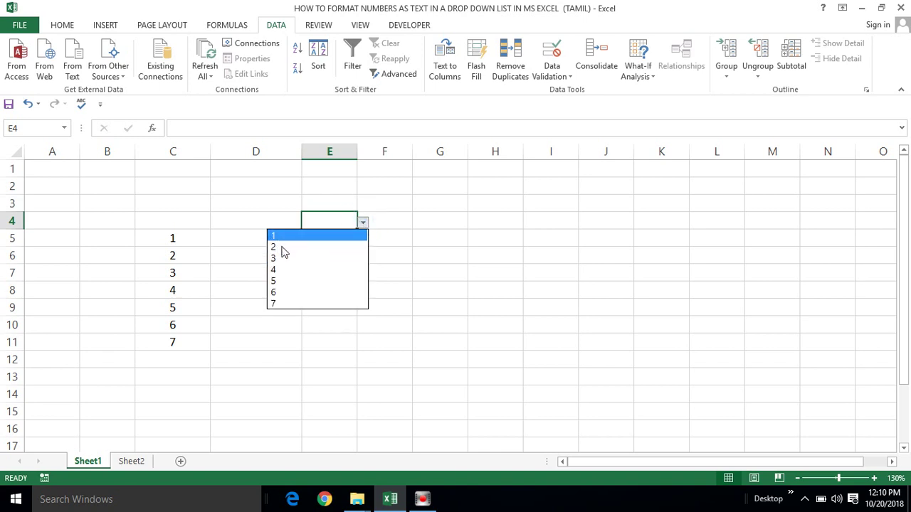
{"action": "left_click", "coordinate": [281, 333]}
{"action": "left_click", "coordinate": [172, 238]}
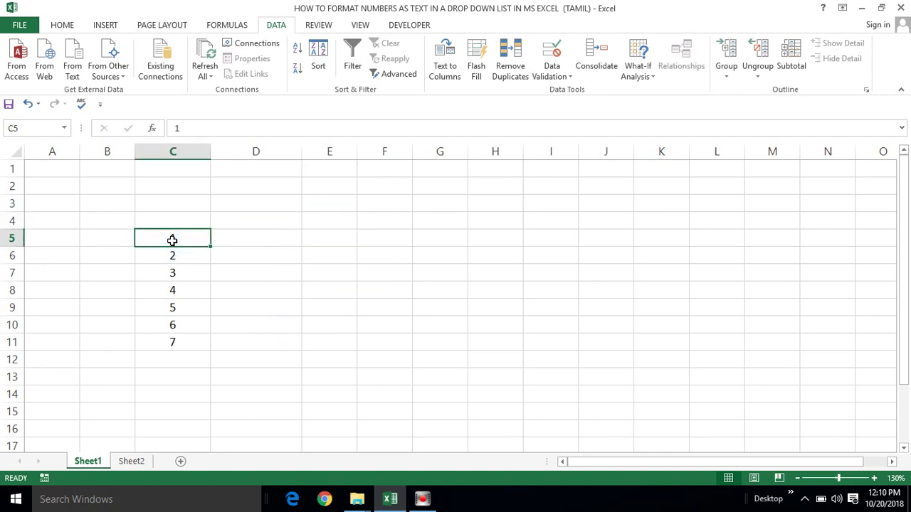
{"action": "left_click", "coordinate": [165, 361]}
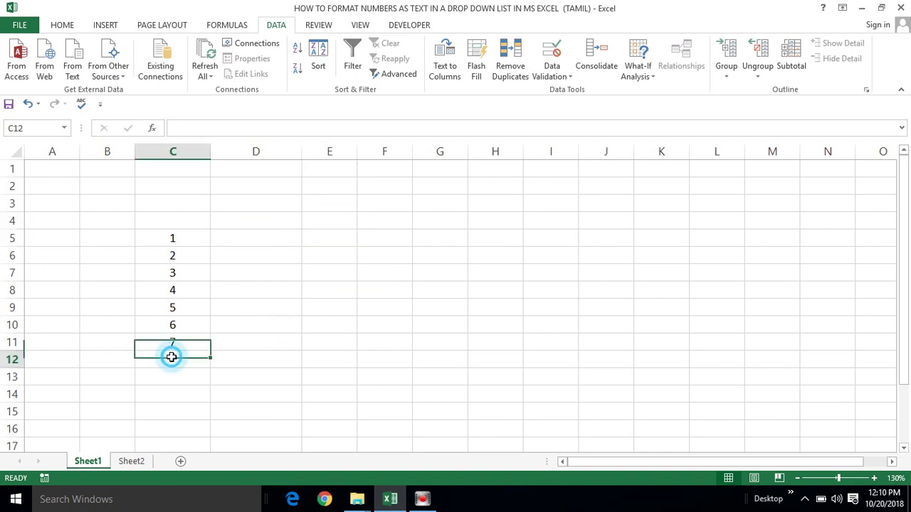
{"action": "left_click", "coordinate": [184, 241]}
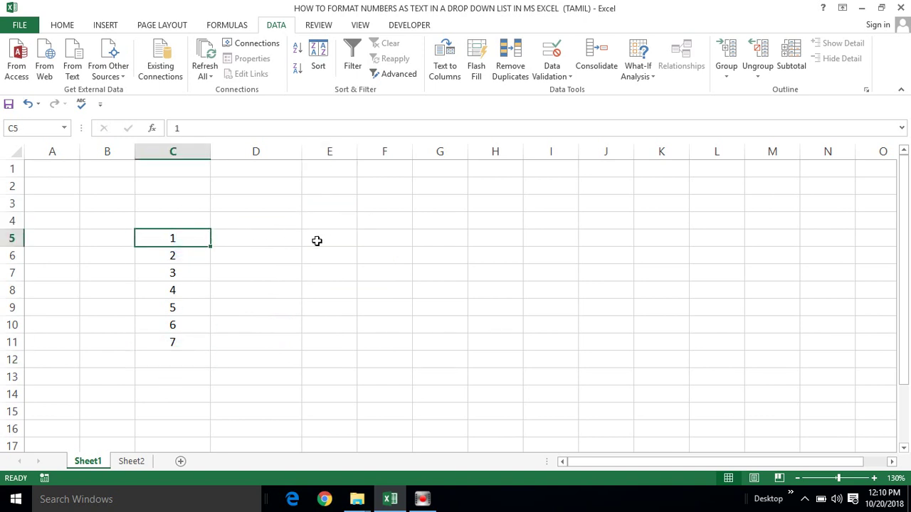
Step: Enter "Not Selected" in cell C12, directly below the numbers in column C
{"action": "left_click", "coordinate": [169, 358]}
{"action": "type", "text": "N"}
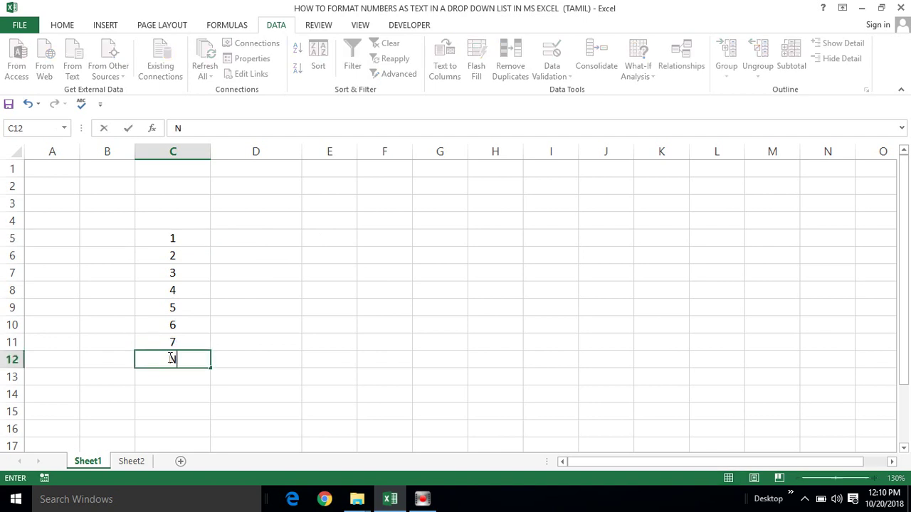
{"action": "type", "text": "ot Selected"}
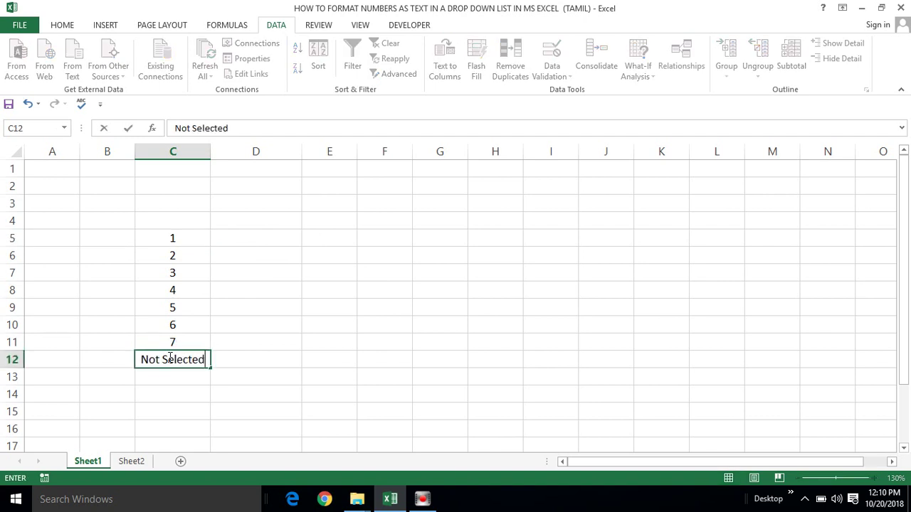
{"action": "key", "text": "Return"}
{"action": "left_click", "coordinate": [169, 358]}
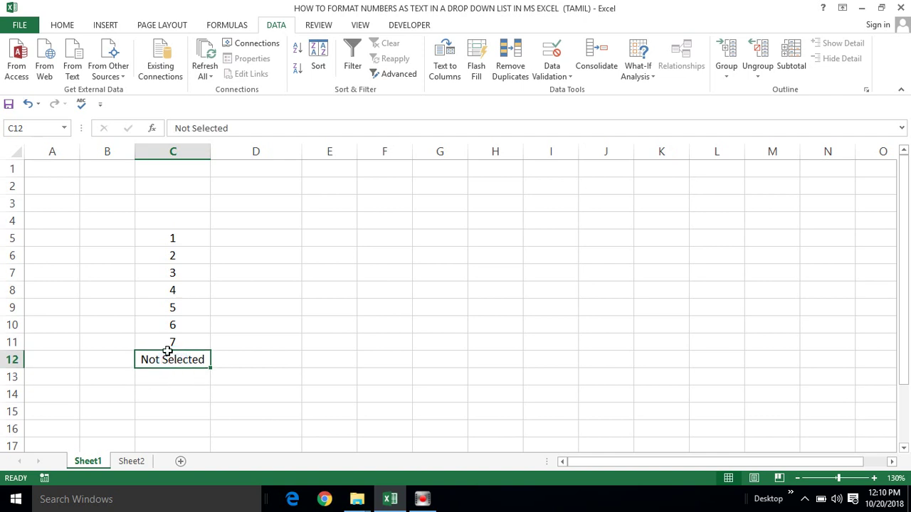
{"action": "left_click", "coordinate": [181, 239]}
{"action": "key", "text": "ctrl+shift+Down"}
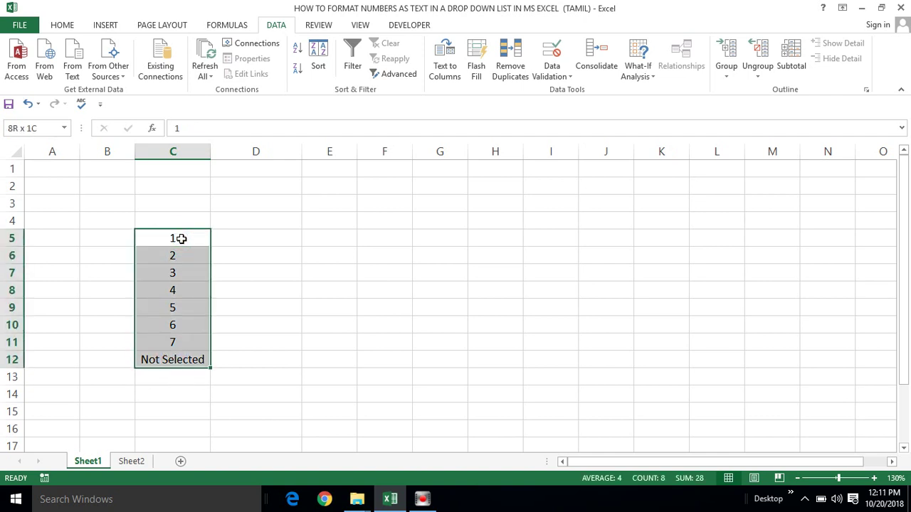
Step: Extend the list validation source of cell E4 to the range C5:C12
{"action": "left_click", "coordinate": [329, 205]}
{"action": "left_click", "coordinate": [326, 222]}
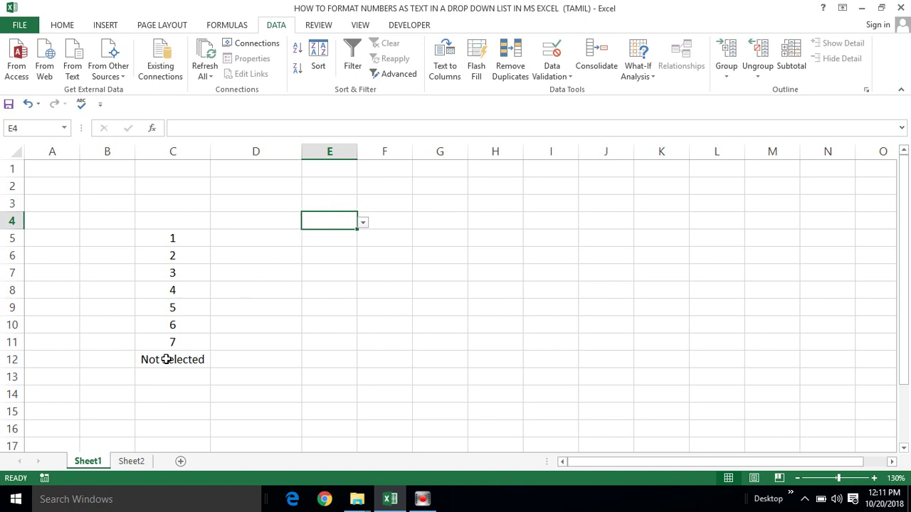
{"action": "left_click", "coordinate": [552, 71]}
{"action": "left_click", "coordinate": [580, 92]}
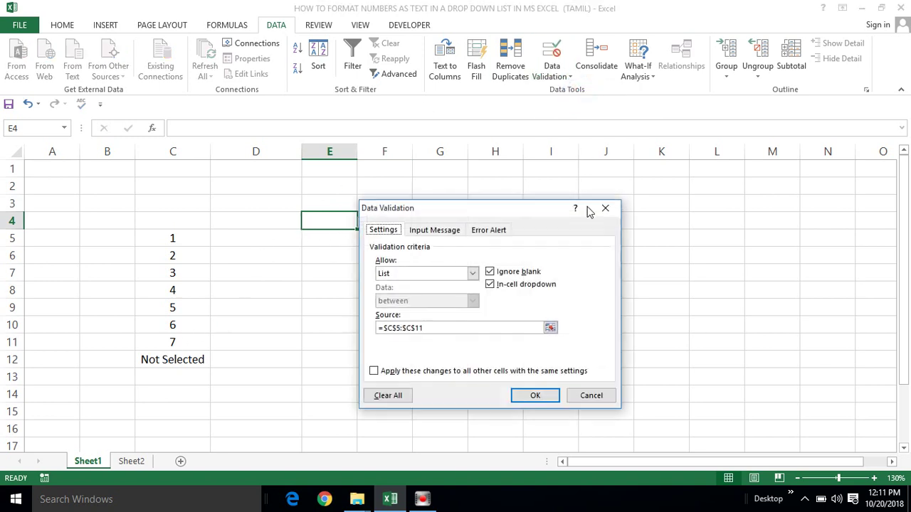
{"action": "left_click", "coordinate": [550, 328]}
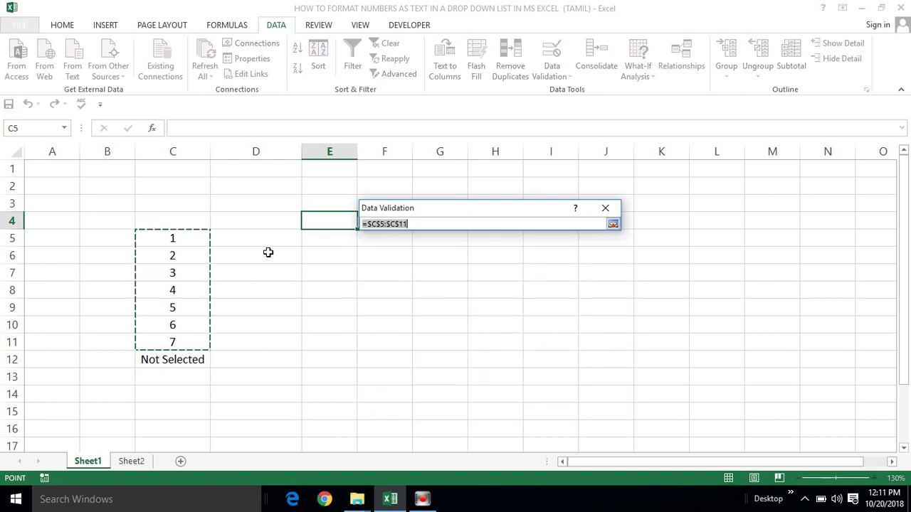
{"action": "left_click", "coordinate": [187, 242]}
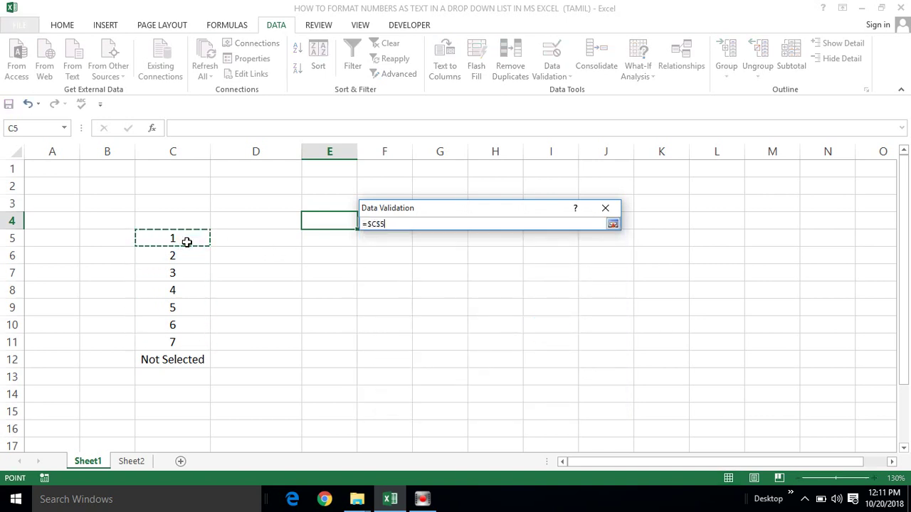
{"action": "key", "text": "shift+Down"}
{"action": "key", "text": "shift+Down"}
{"action": "key", "text": "shift+Down"}
{"action": "key", "text": "shift+Down"}
{"action": "key", "text": "shift+Down"}
{"action": "key", "text": "shift+Down"}
{"action": "key", "text": "shift+Down"}
{"action": "key", "text": "Return"}
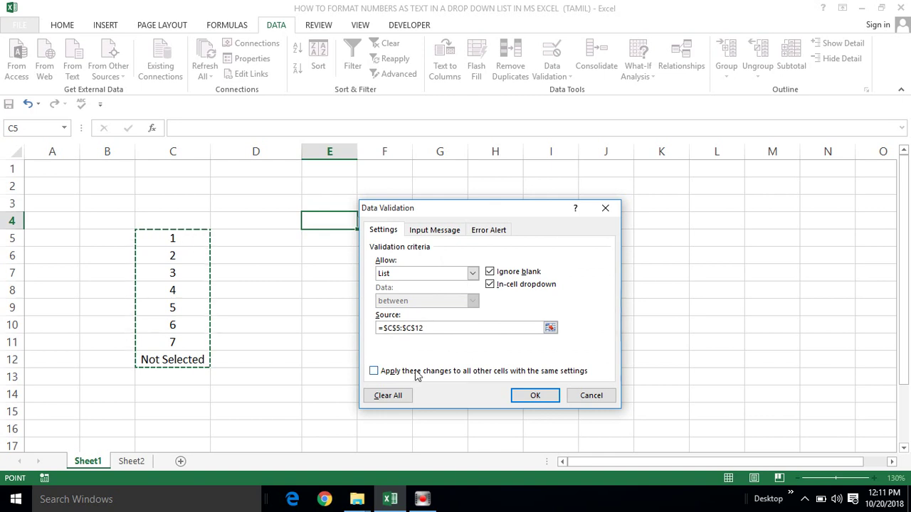
{"action": "left_click", "coordinate": [527, 396]}
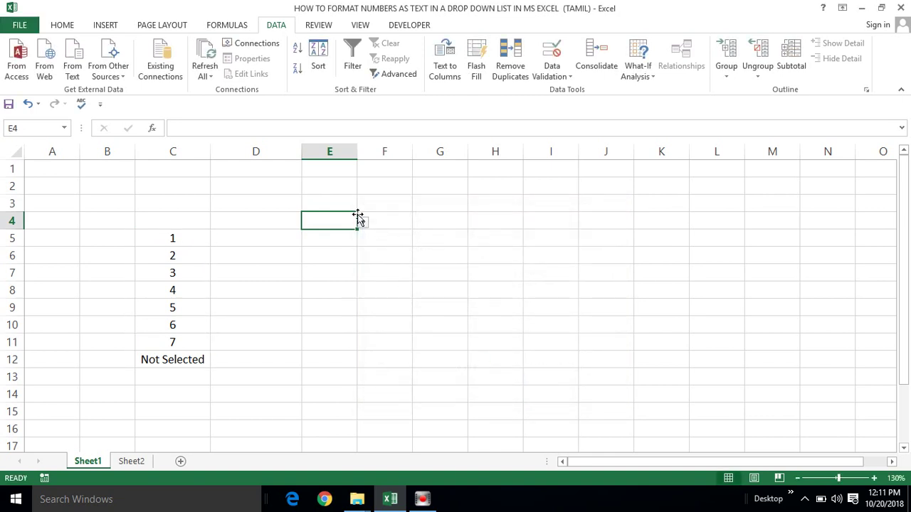
Step: Choose Not Selected from the drop-down in E4 and widen column E to fit the text
{"action": "left_click", "coordinate": [363, 223]}
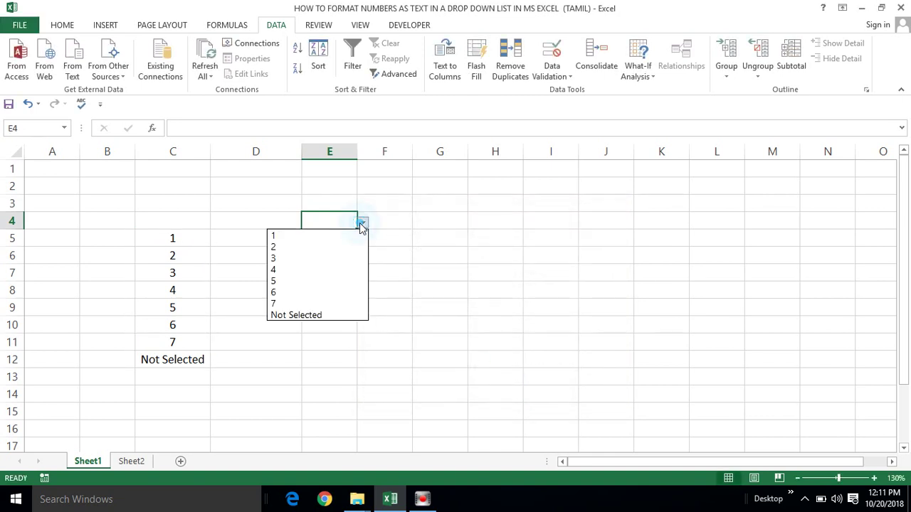
{"action": "left_click", "coordinate": [290, 316]}
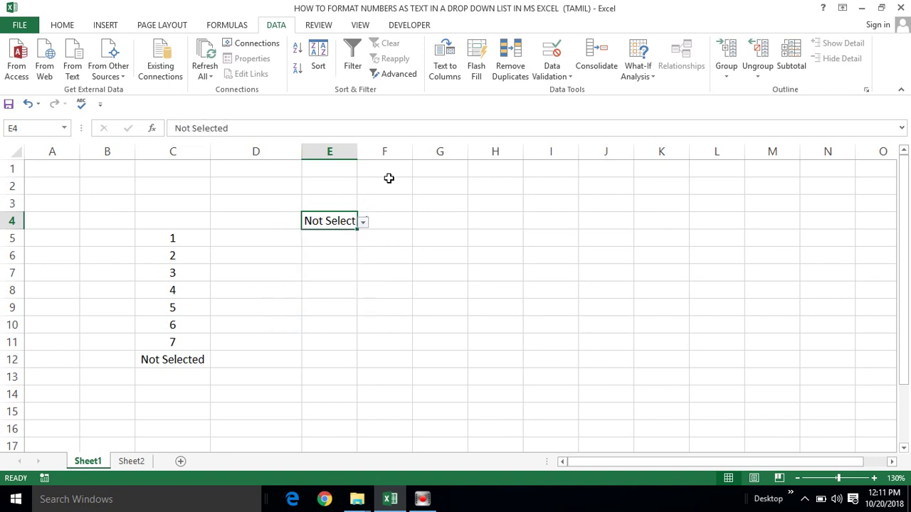
{"action": "left_click_drag", "start_coordinate": [358, 146], "coordinate": [392, 146]}
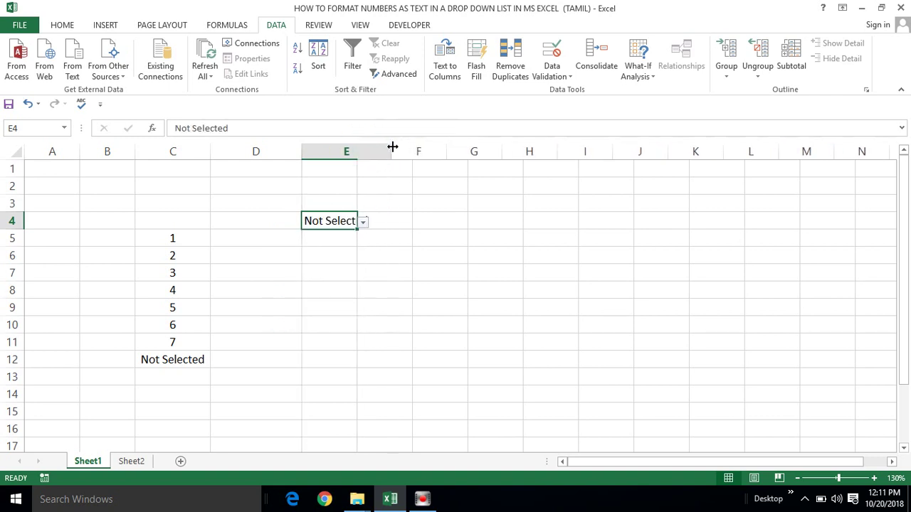
{"action": "left_click", "coordinate": [339, 217]}
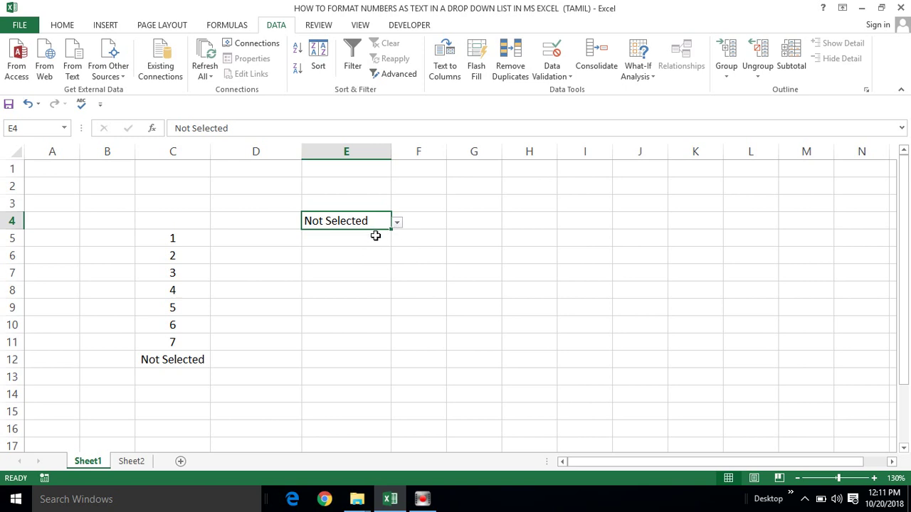
Step: Try the value 7 from the drop-down in E4 and switch the cell back to Not Selected
{"action": "left_click", "coordinate": [397, 223]}
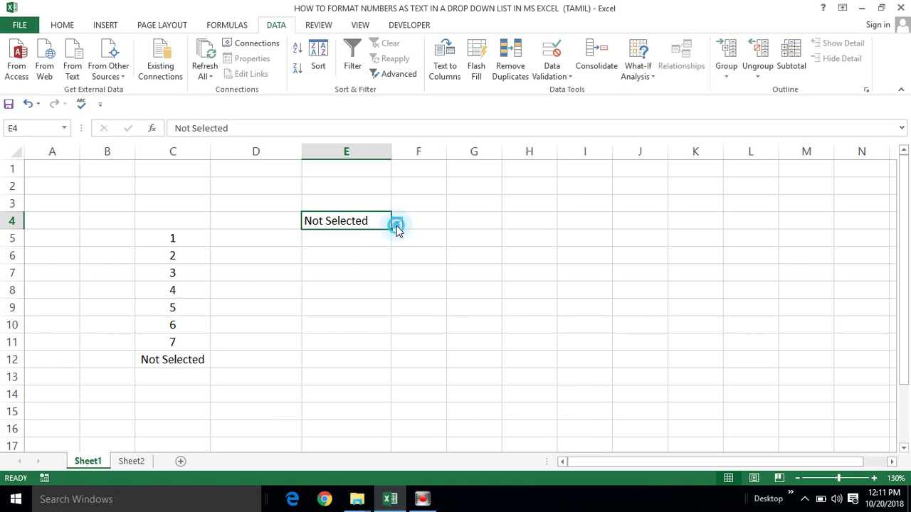
{"action": "left_click", "coordinate": [305, 304]}
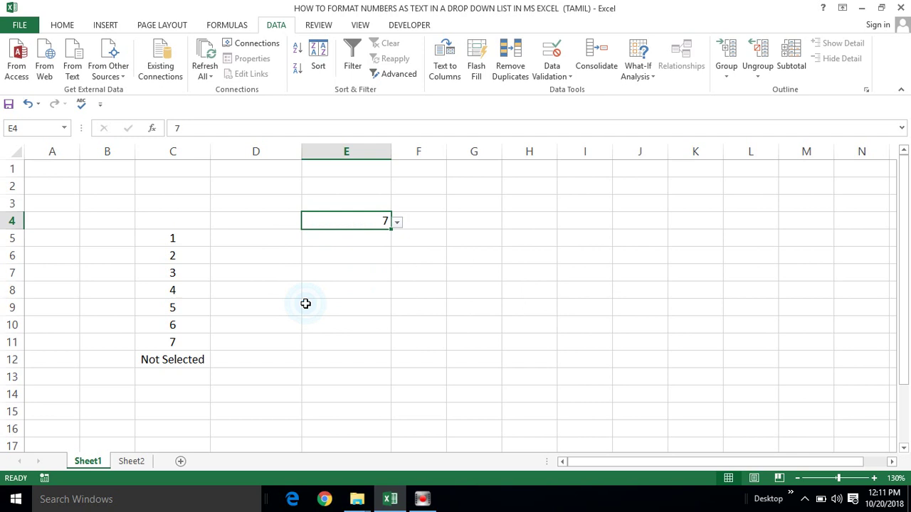
{"action": "left_click", "coordinate": [397, 221]}
{"action": "left_click", "coordinate": [302, 315]}
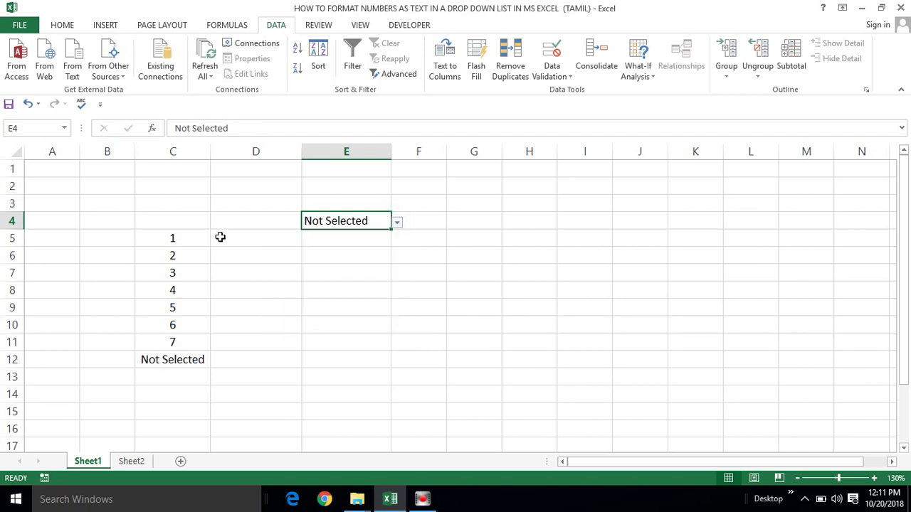
Step: Replace the text in cell C12, at the end of the number list, with the value 0
{"action": "left_click", "coordinate": [167, 362]}
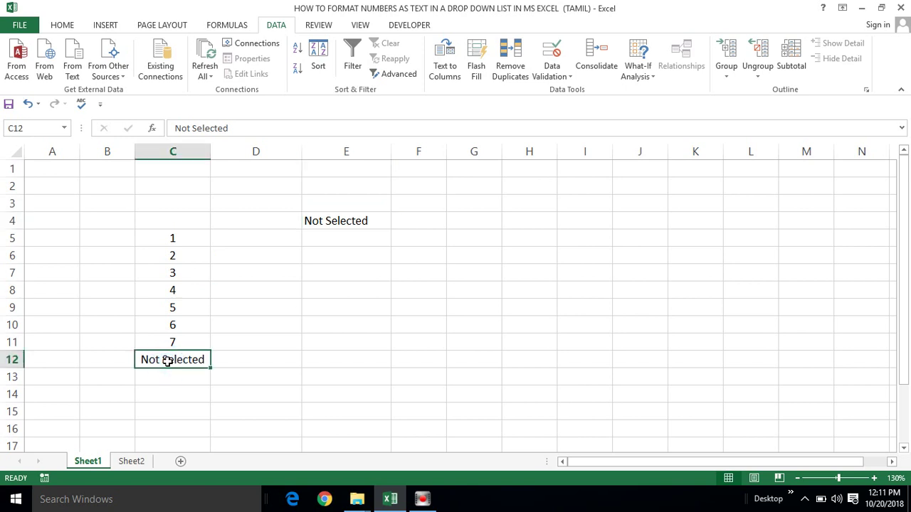
{"action": "type", "text": "0"}
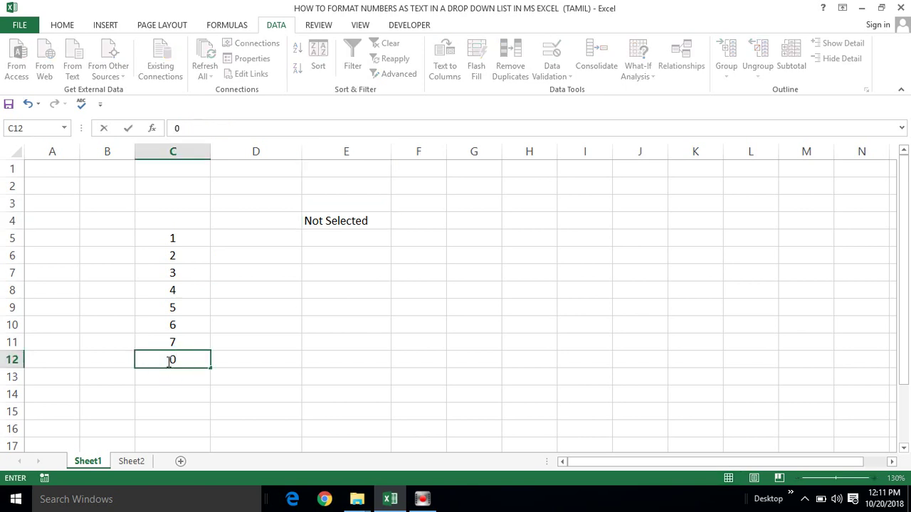
{"action": "key", "text": "Return"}
Step: Apply the custom number format "Not Selected", including the double quotes, to cell C12
{"action": "left_click", "coordinate": [184, 360]}
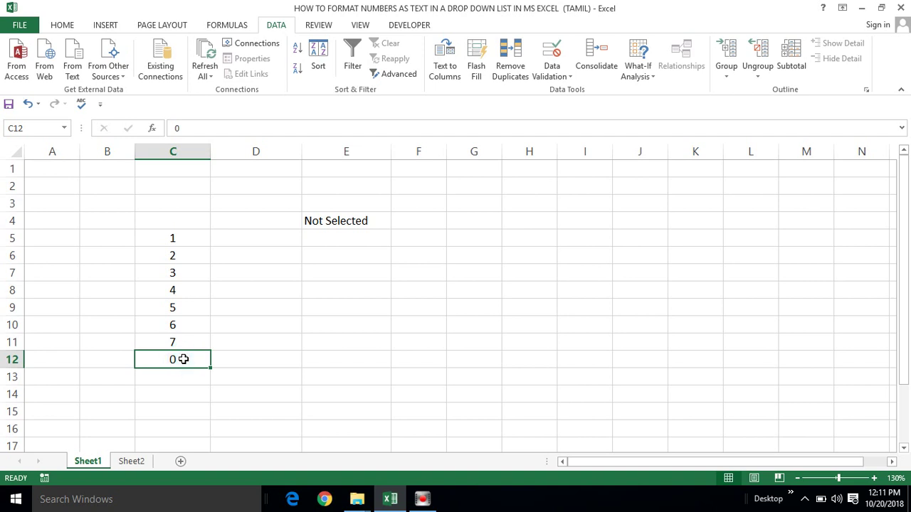
{"action": "key", "text": "ctrl+1"}
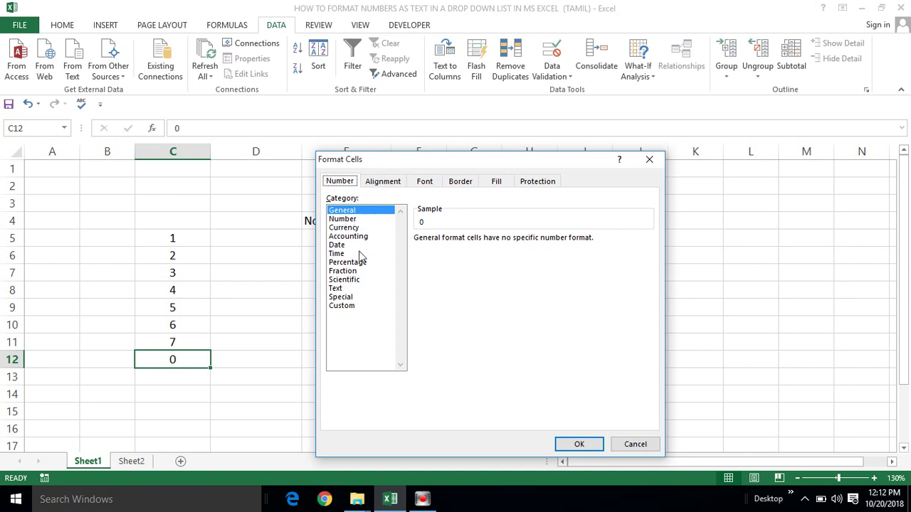
{"action": "left_click", "coordinate": [342, 306]}
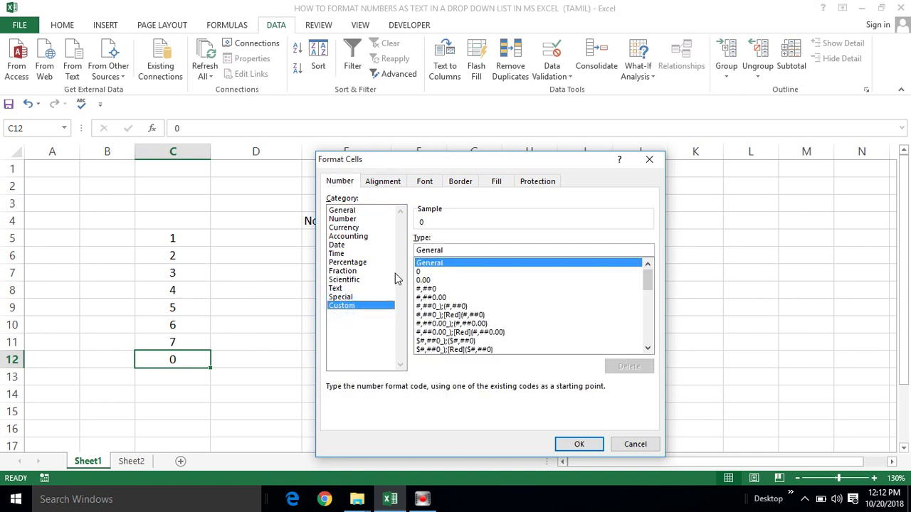
{"action": "left_click", "coordinate": [458, 251]}
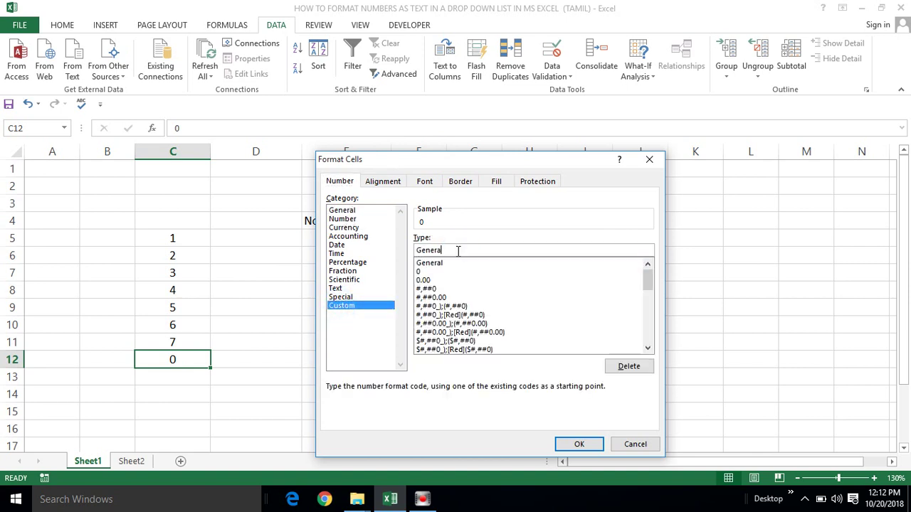
{"action": "key", "text": "BackSpace"}
{"action": "key", "text": "BackSpace"}
{"action": "key", "text": "BackSpace"}
{"action": "key", "text": "BackSpace"}
{"action": "key", "text": "BackSpace"}
{"action": "key", "text": "BackSpace"}
{"action": "key", "text": "BackSpace"}
{"action": "type", "text": "\""}
{"action": "type", "text": "Not Selected\""}
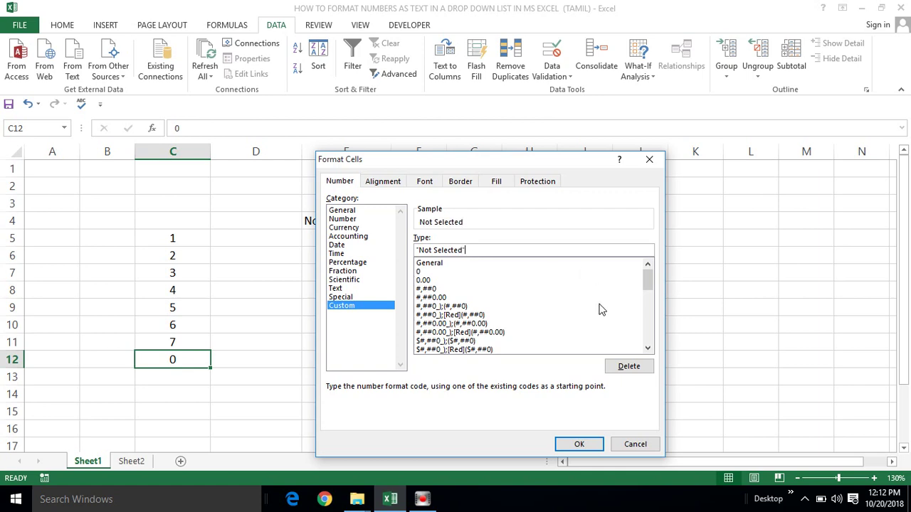
{"action": "left_click", "coordinate": [582, 445]}
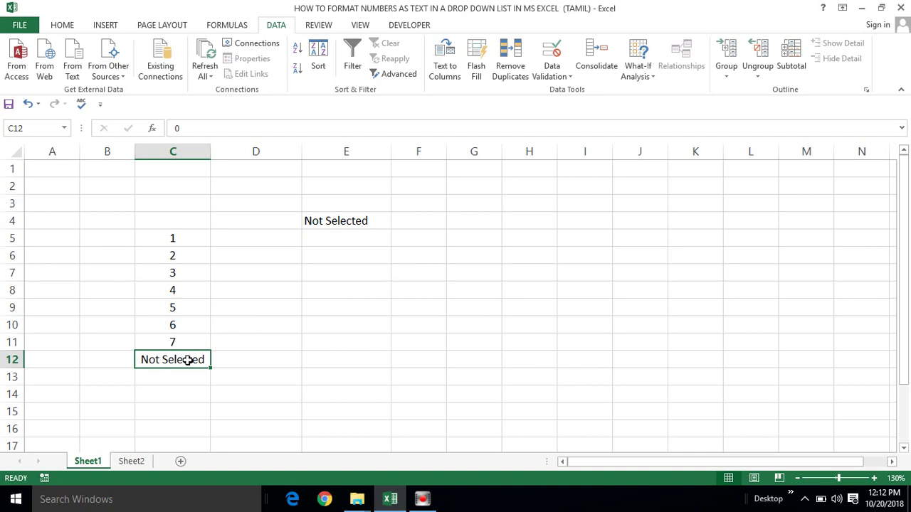
Step: Inspect the stored value behind the formatted text in cell C12 without changing it
{"action": "left_click", "coordinate": [163, 377]}
{"action": "left_click", "coordinate": [164, 362]}
{"action": "key", "text": "F2"}
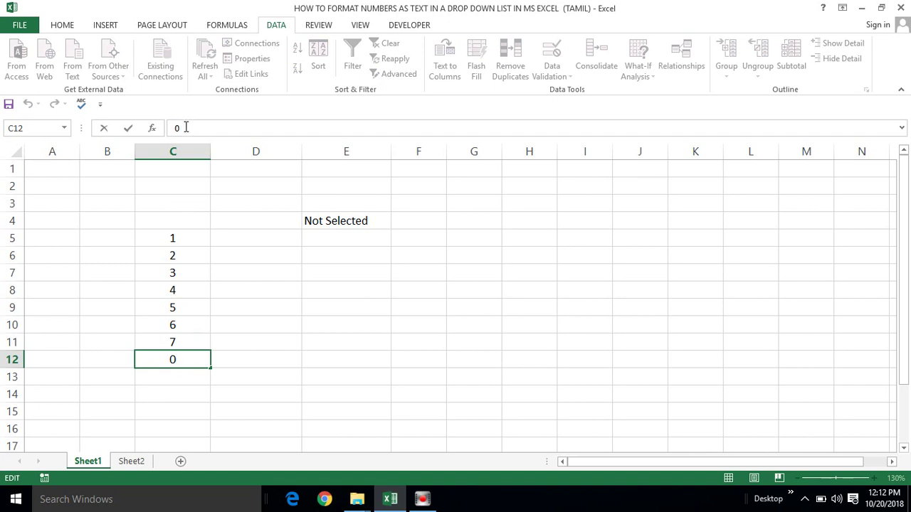
{"action": "key", "text": "Escape"}
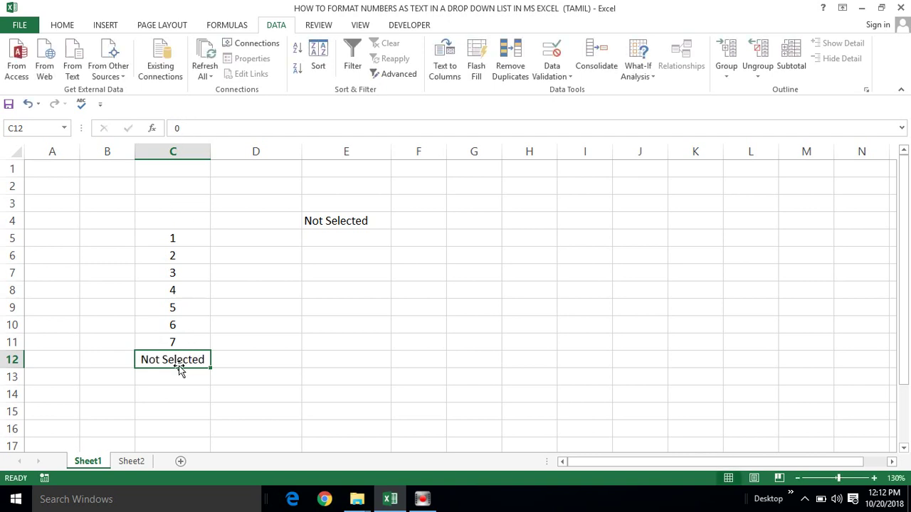
{"action": "left_click", "coordinate": [183, 378]}
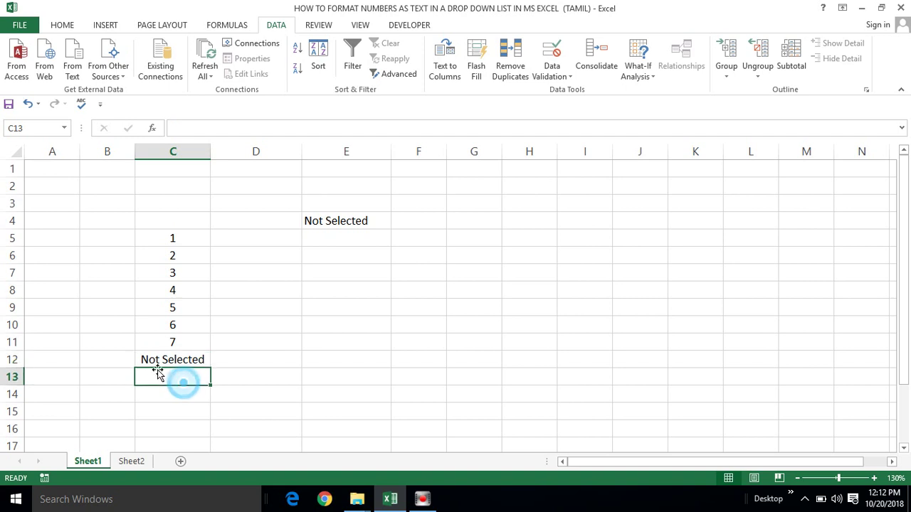
{"action": "left_click", "coordinate": [167, 360]}
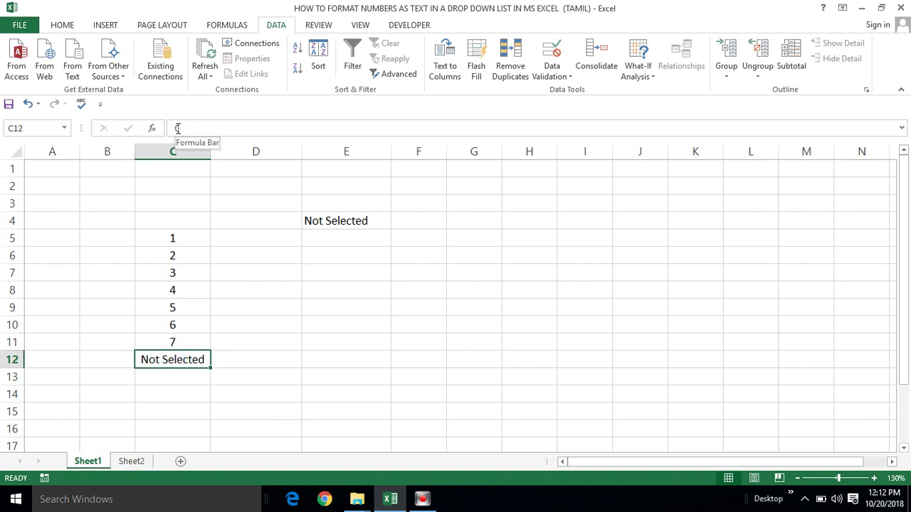
Step: Choose the Not Selected entry again from the drop-down list in cell E4
{"action": "left_click", "coordinate": [333, 220]}
{"action": "left_click", "coordinate": [398, 224]}
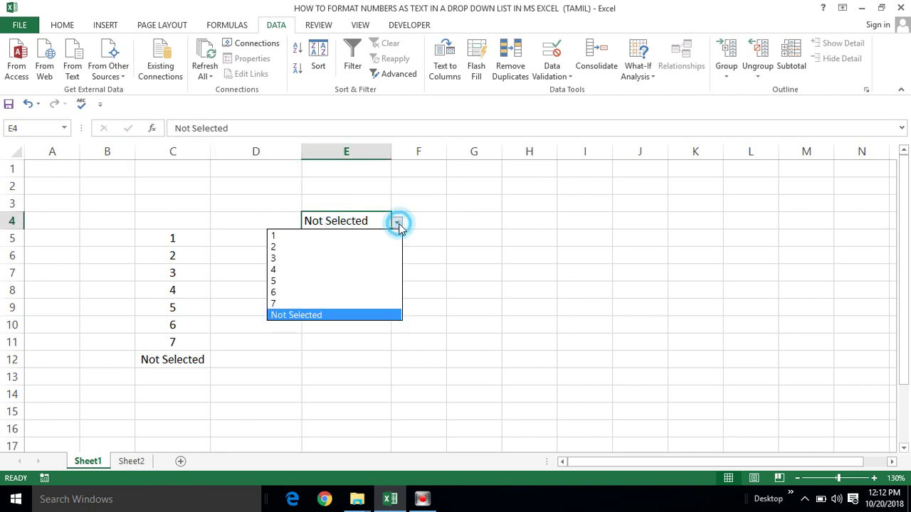
{"action": "left_click", "coordinate": [288, 291]}
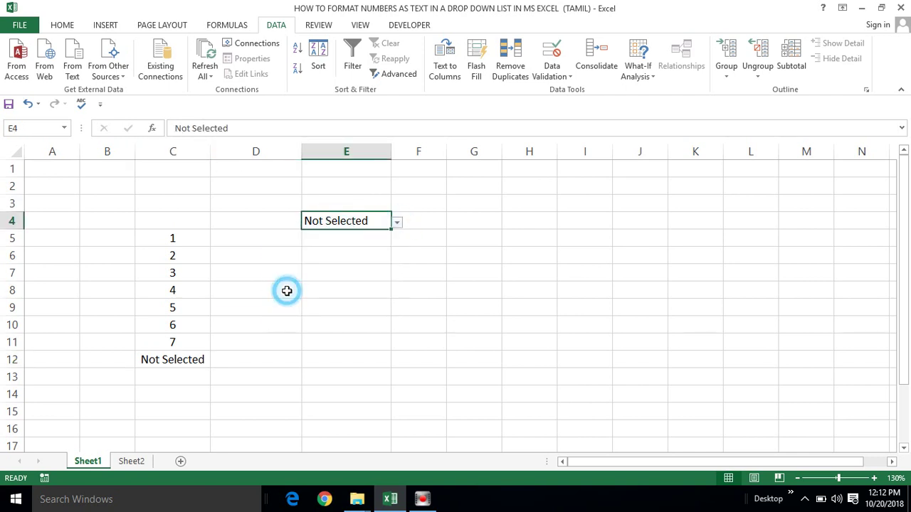
{"action": "left_click", "coordinate": [397, 222]}
{"action": "left_click", "coordinate": [299, 316]}
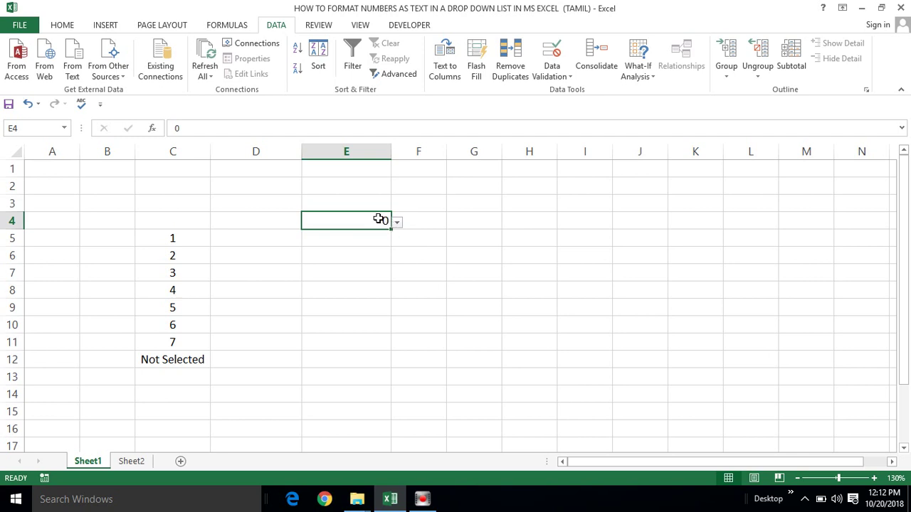
Step: Centre the contents of the whole column E horizontally
{"action": "left_click", "coordinate": [361, 150]}
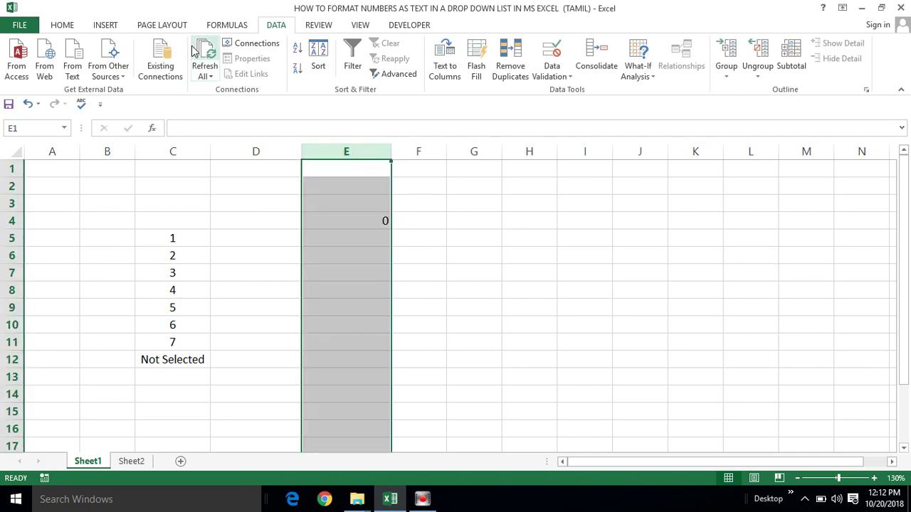
{"action": "left_click", "coordinate": [62, 25]}
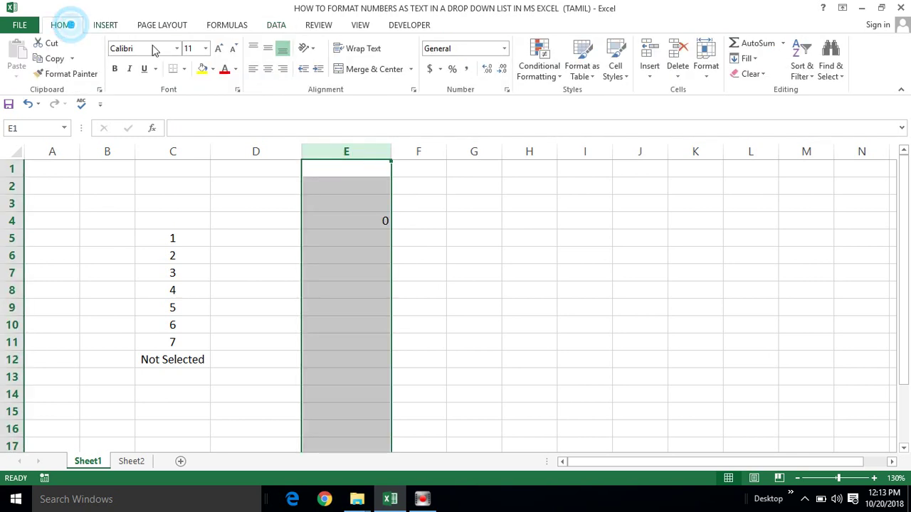
{"action": "left_click", "coordinate": [269, 70]}
Step: Apply the custom number format [=0]"Not Selected" to the drop-down cell E4
{"action": "left_click", "coordinate": [354, 223]}
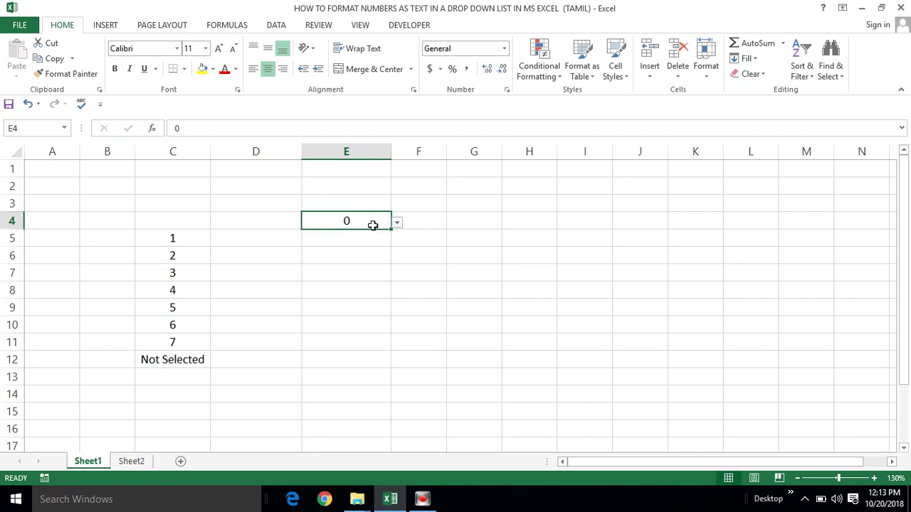
{"action": "left_click", "coordinate": [336, 250]}
{"action": "left_click", "coordinate": [349, 220]}
{"action": "key", "text": "ctrl+1"}
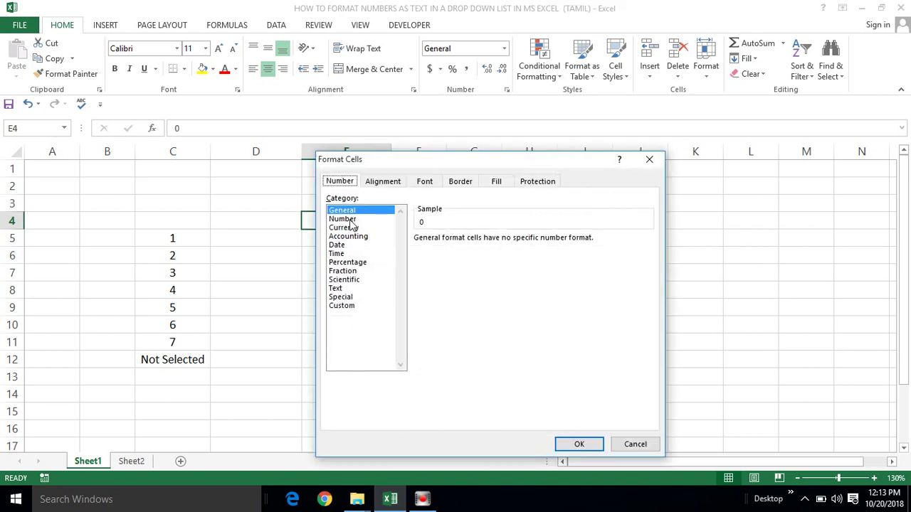
{"action": "left_click_drag", "start_coordinate": [442, 166], "coordinate": [562, 151]}
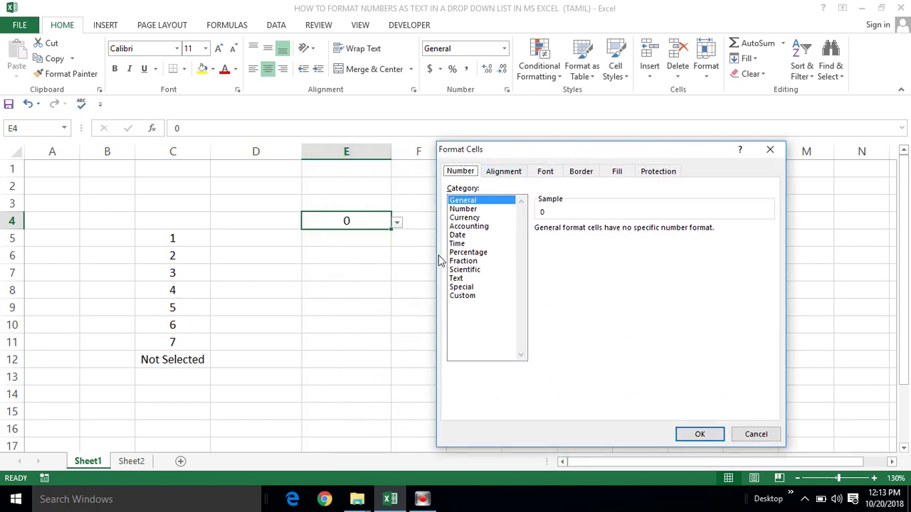
{"action": "left_click", "coordinate": [462, 296]}
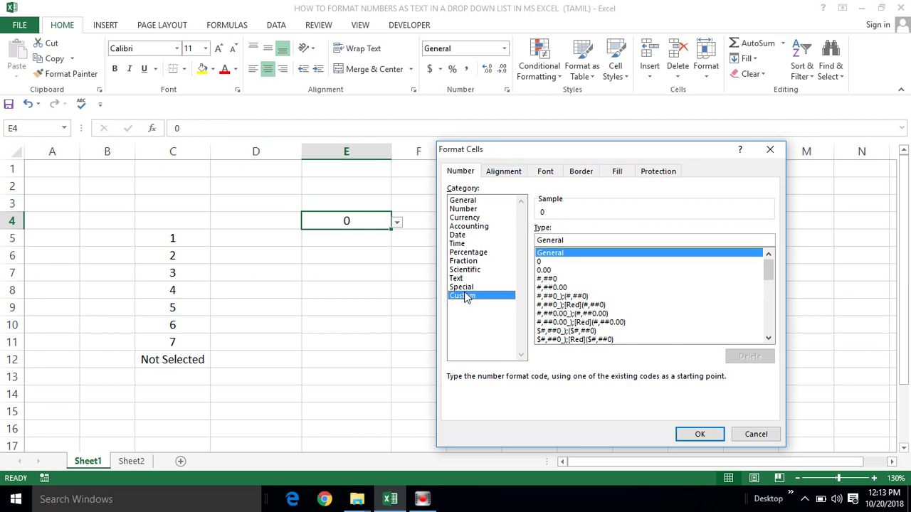
{"action": "left_click", "coordinate": [571, 240]}
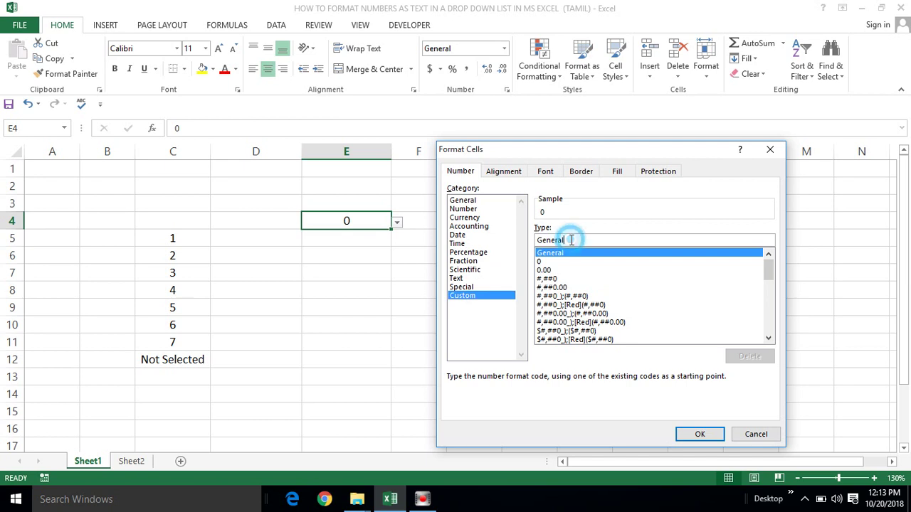
{"action": "key", "text": "BackSpace"}
{"action": "key", "text": "BackSpace"}
{"action": "key", "text": "BackSpace"}
{"action": "key", "text": "BackSpace"}
{"action": "key", "text": "BackSpace"}
{"action": "key", "text": "BackSpace"}
{"action": "key", "text": "BackSpace"}
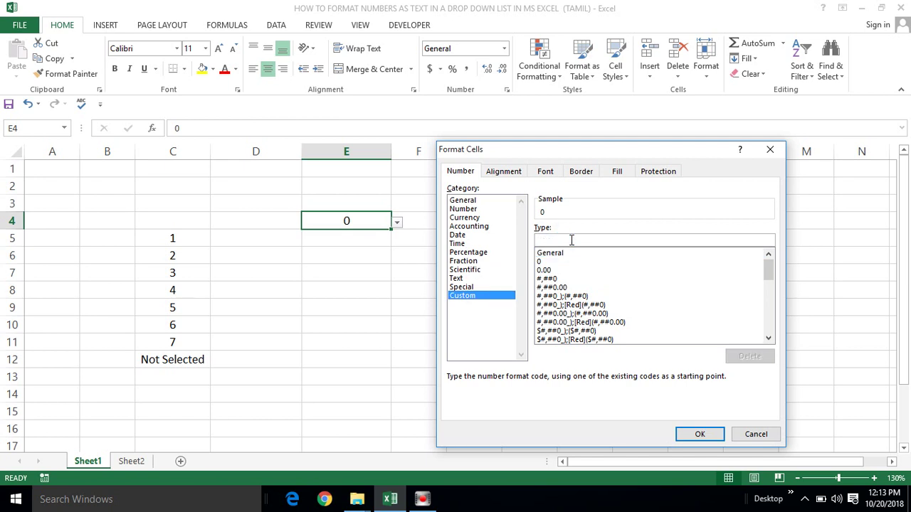
{"action": "type", "text": "[=0]\"Not"}
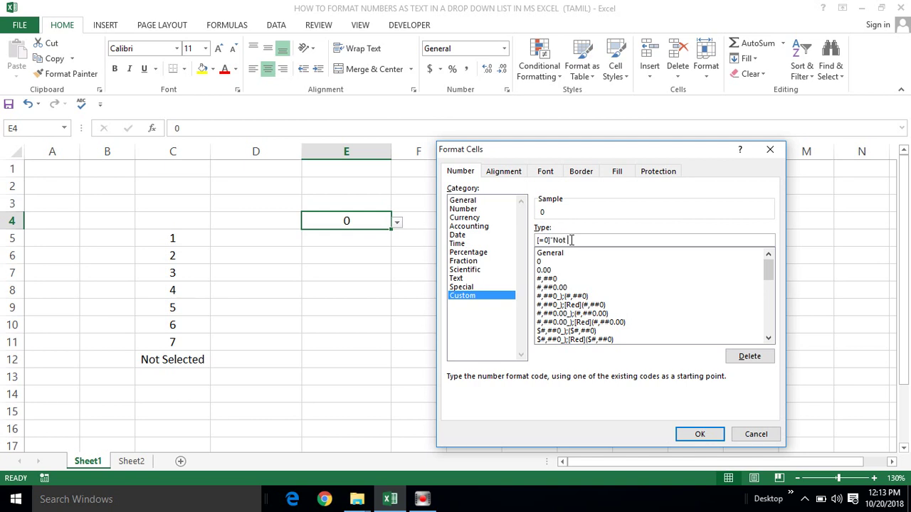
{"action": "type", "text": "Selected\""}
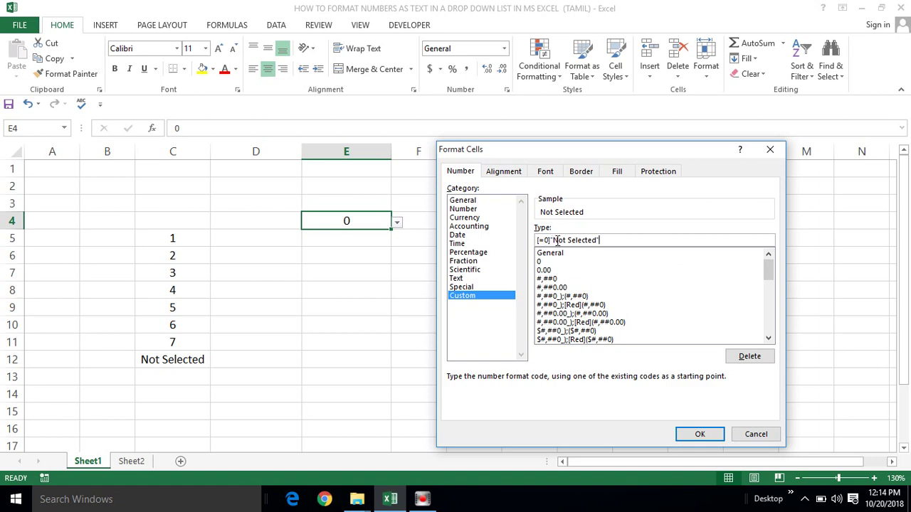
{"action": "left_click", "coordinate": [698, 436]}
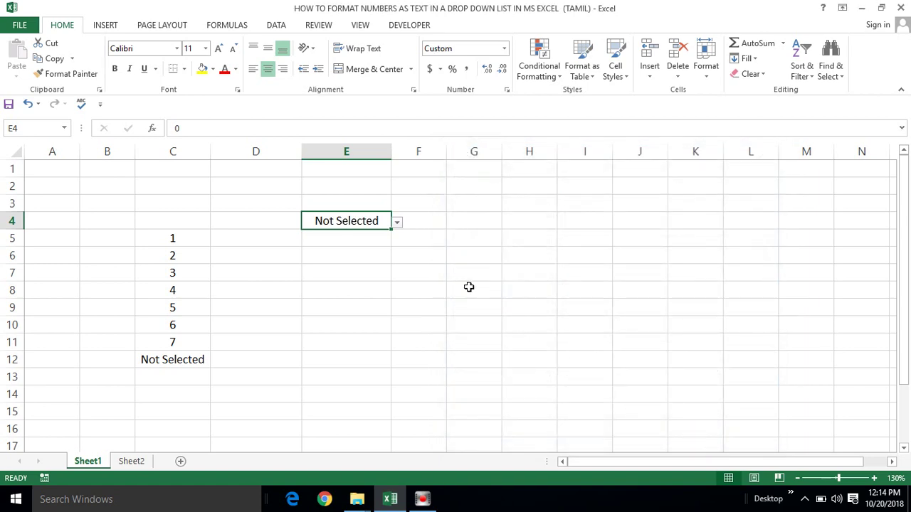
Step: Inspect the stored value behind the formatted text in cell E4 without changing it
{"action": "left_click", "coordinate": [339, 240]}
{"action": "left_click", "coordinate": [340, 216]}
{"action": "left_click", "coordinate": [178, 128]}
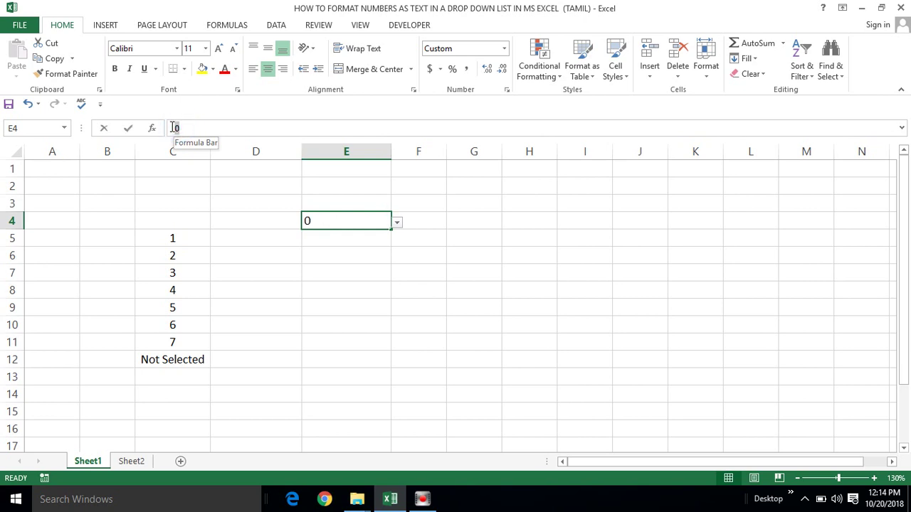
{"action": "left_click", "coordinate": [311, 270]}
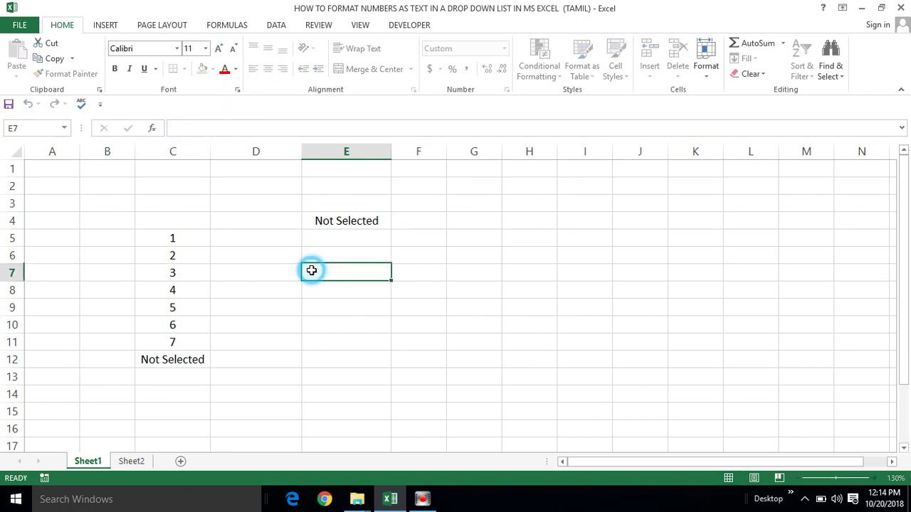
{"action": "left_click", "coordinate": [344, 217]}
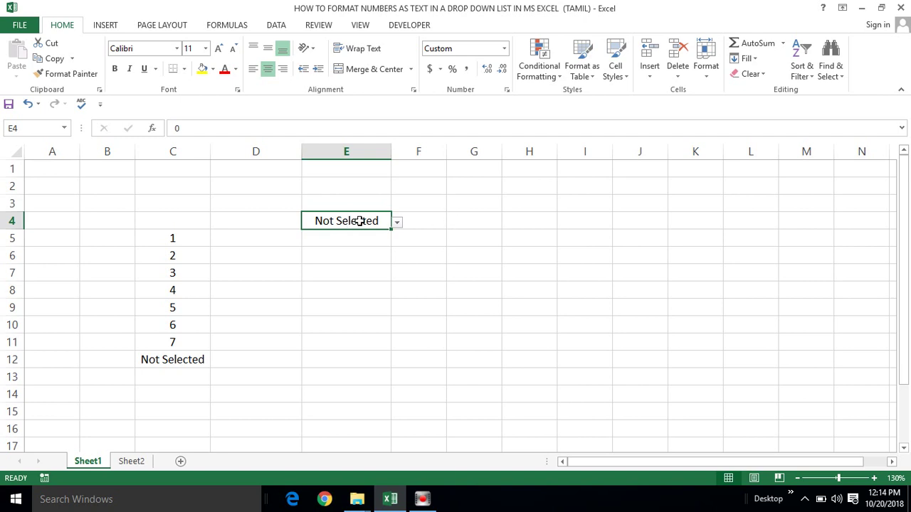
Step: Enter the formula =1+2+3+E4 in cell G4 to test the drop-down cell in a calculation
{"action": "left_click", "coordinate": [460, 223]}
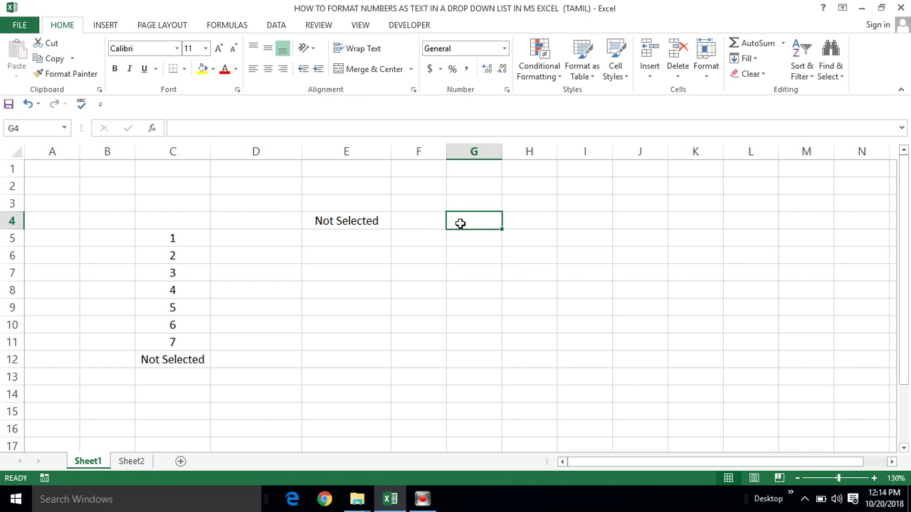
{"action": "type", "text": "=1"}
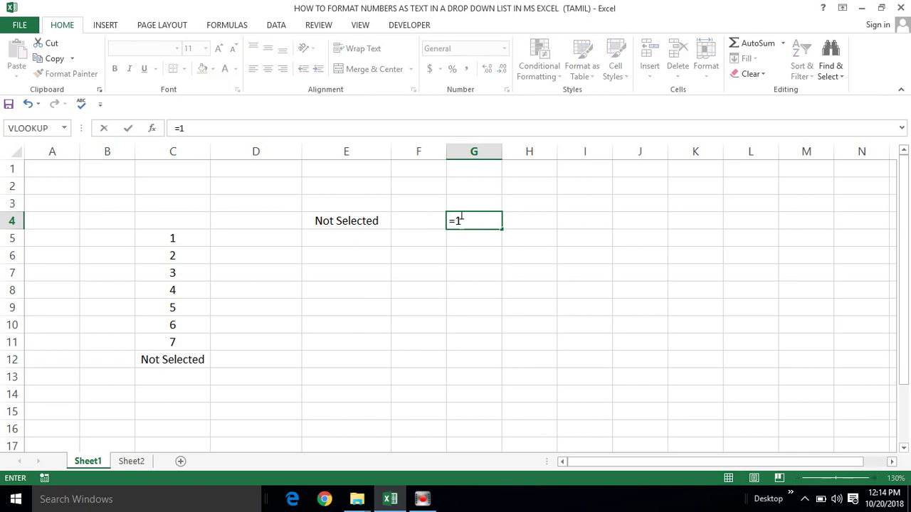
{"action": "type", "text": "+2+3+"}
{"action": "left_click", "coordinate": [341, 221]}
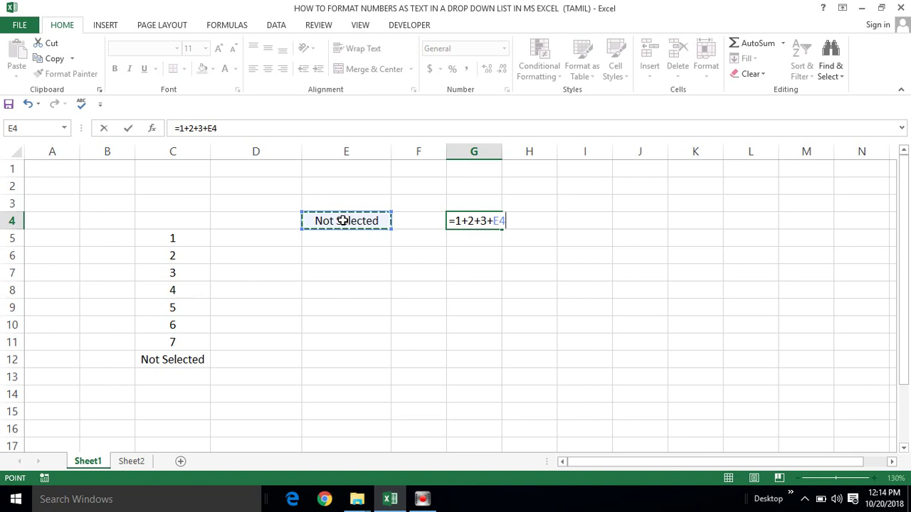
{"action": "key", "text": "Return"}
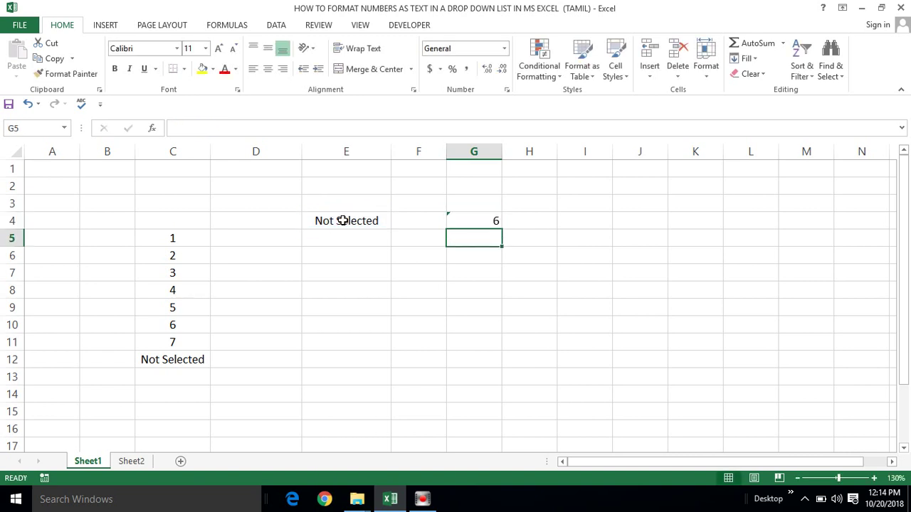
Step: Review the sum formula in G4 and the stored value of the cell E4 it references
{"action": "left_click", "coordinate": [481, 219]}
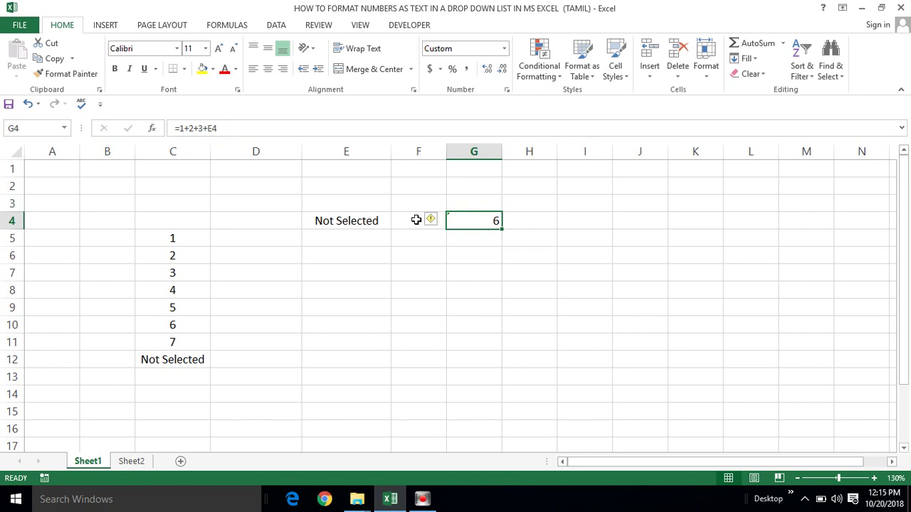
{"action": "left_click", "coordinate": [466, 244]}
{"action": "left_click", "coordinate": [491, 221]}
{"action": "left_click", "coordinate": [460, 252]}
{"action": "left_click", "coordinate": [355, 223]}
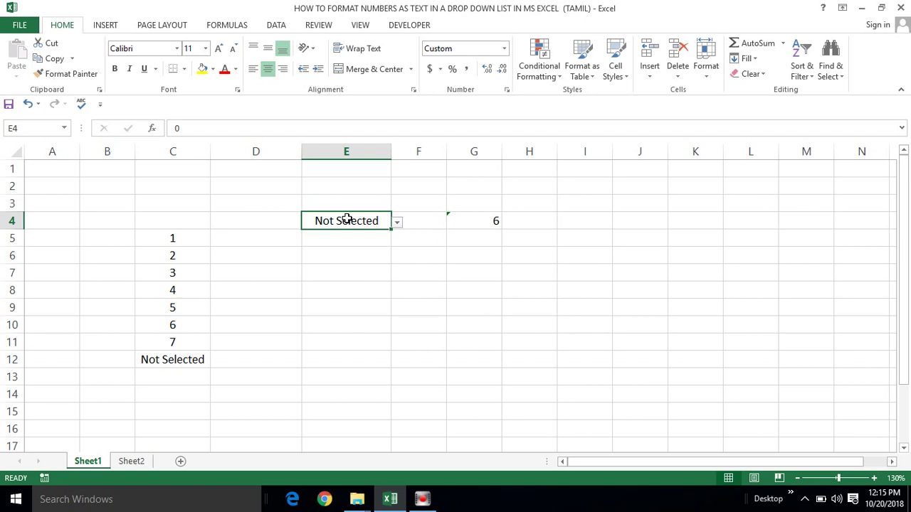
Step: Compare the sum formula in G4 with the stored value of the drop-down cell E4
{"action": "left_click", "coordinate": [490, 219]}
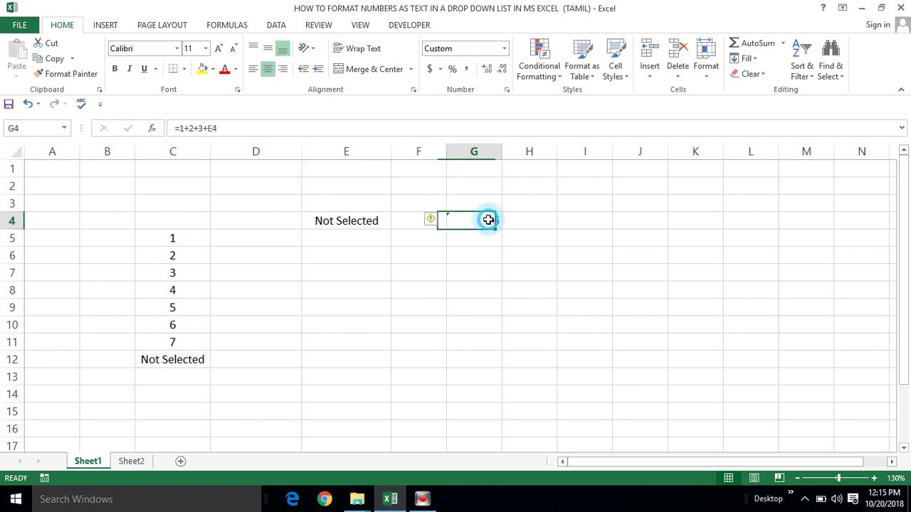
{"action": "left_click", "coordinate": [358, 219]}
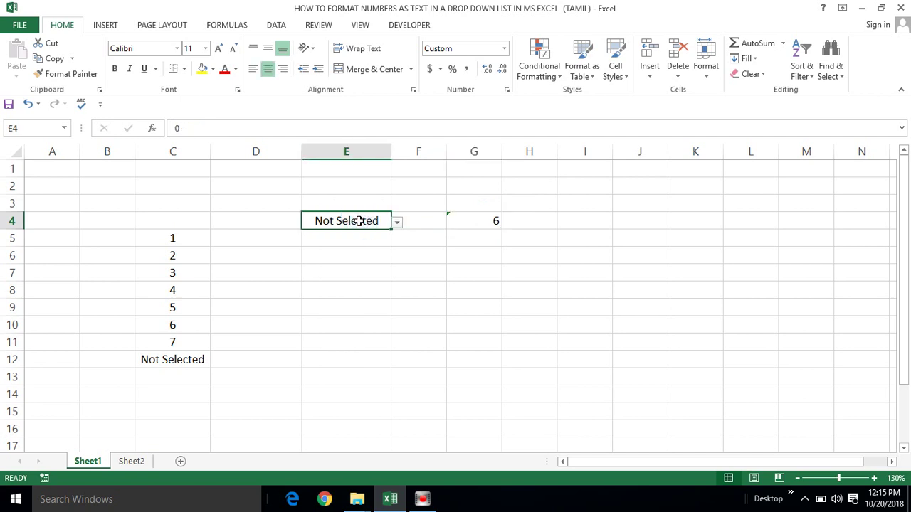
{"action": "left_click", "coordinate": [456, 221]}
Step: Examine the custom number format applied to the drop-down cell E4 without changing it
{"action": "left_click", "coordinate": [341, 220]}
{"action": "key", "text": "ctrl+1"}
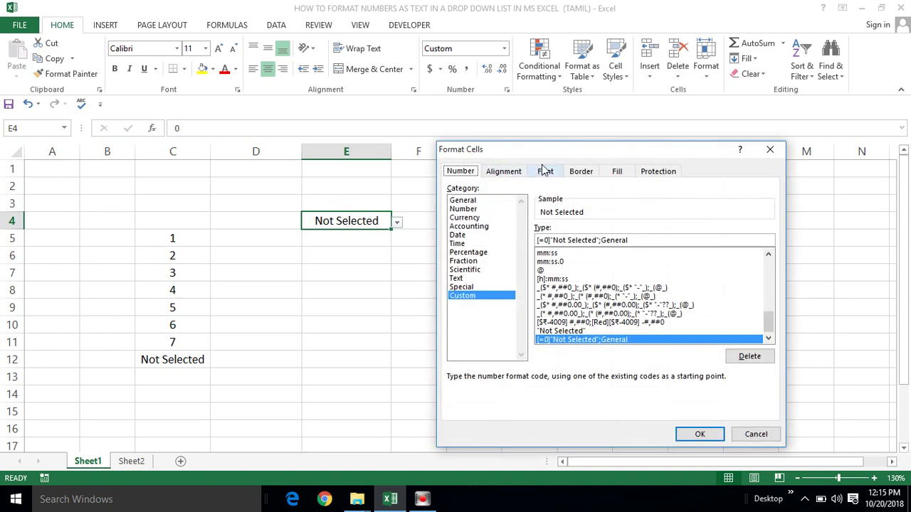
{"action": "left_click", "coordinate": [769, 150]}
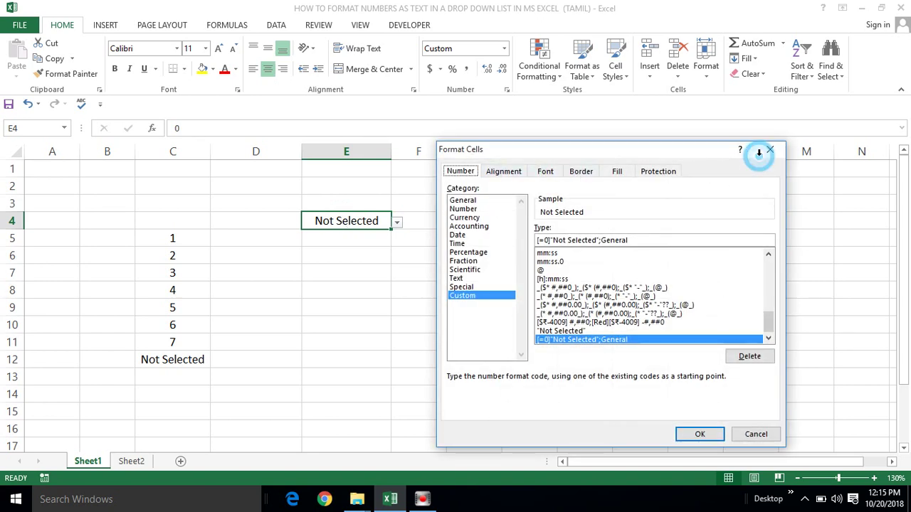
{"action": "right_click", "coordinate": [332, 218]}
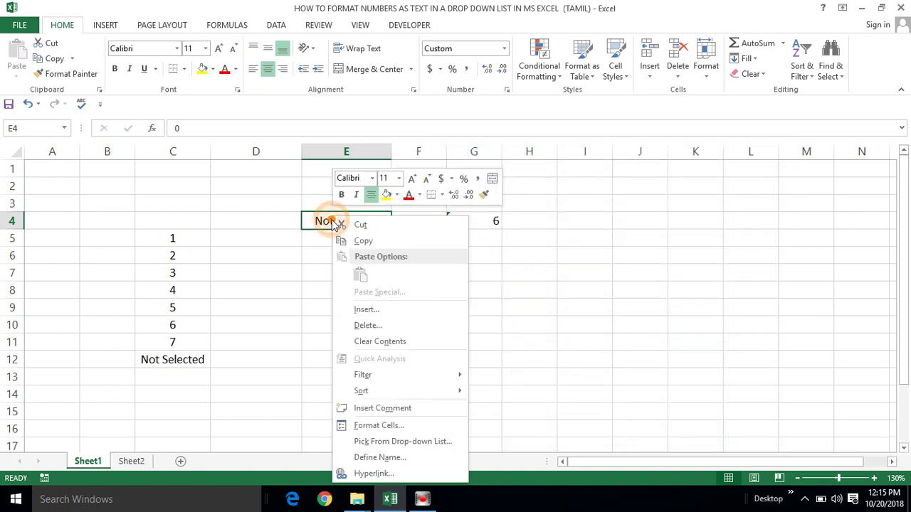
{"action": "left_click", "coordinate": [373, 426]}
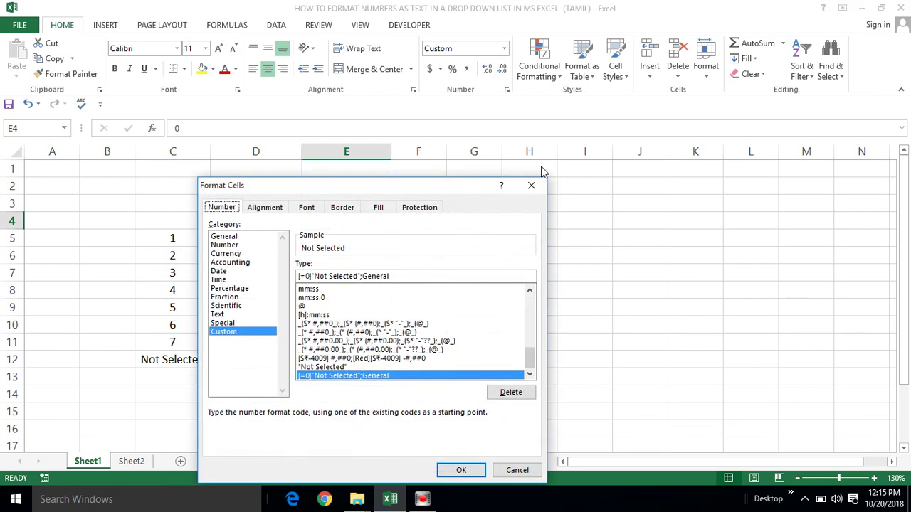
{"action": "left_click", "coordinate": [531, 185]}
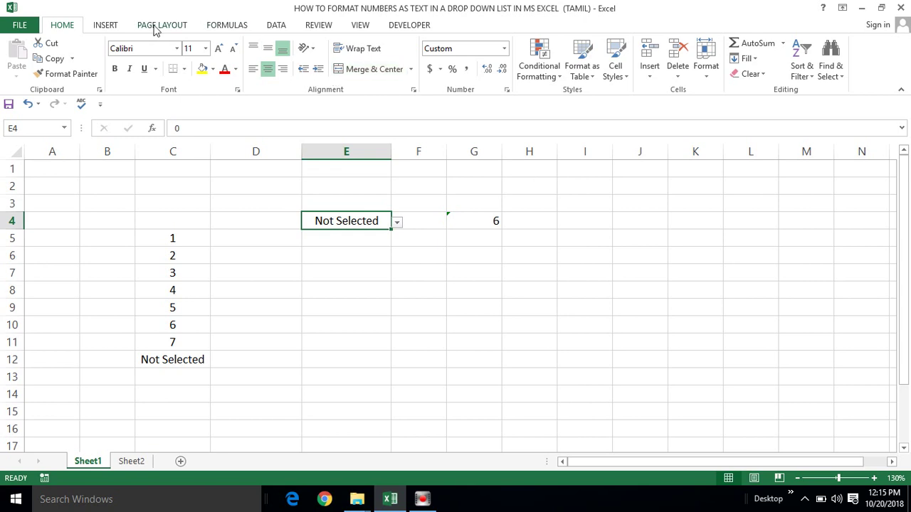
Step: Replace the custom number format of cell E4 with the code ;;"Not Selected"; and apply it
{"action": "left_click", "coordinate": [413, 92]}
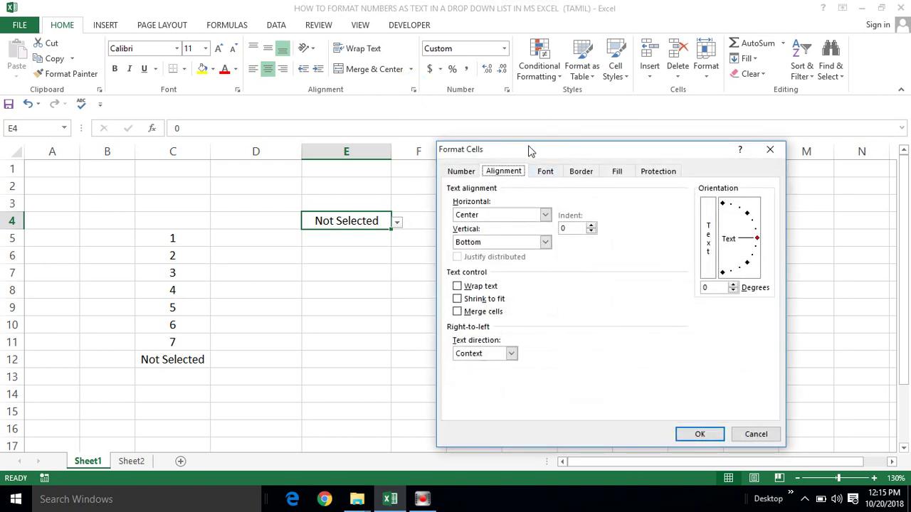
{"action": "left_click_drag", "start_coordinate": [528, 147], "coordinate": [528, 119]}
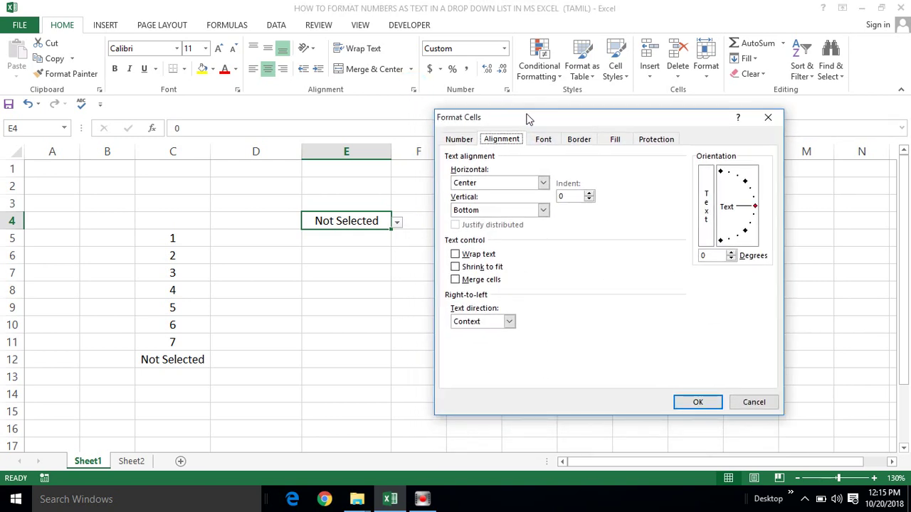
{"action": "left_click", "coordinate": [459, 140]}
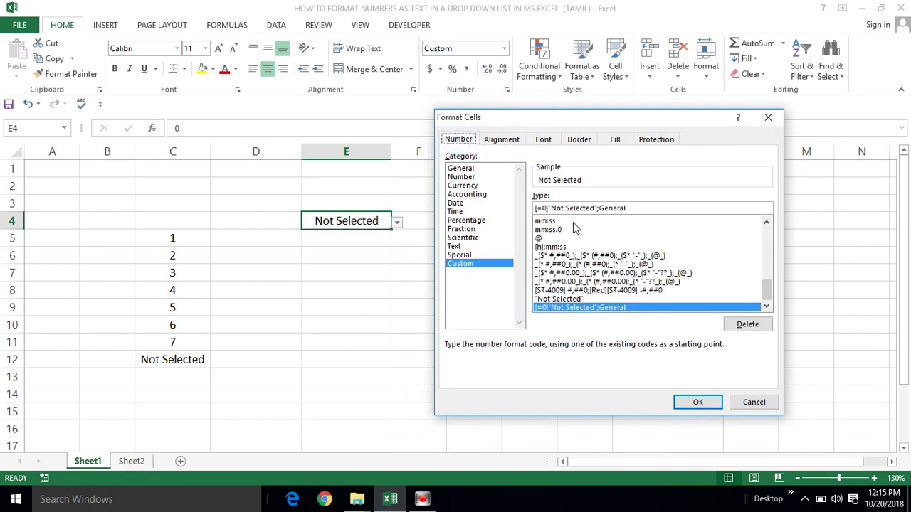
{"action": "left_click", "coordinate": [634, 207]}
{"action": "key", "text": "BackSpace"}
{"action": "key", "text": "BackSpace"}
{"action": "key", "text": "BackSpace"}
{"action": "key", "text": "BackSpace"}
{"action": "key", "text": "BackSpace"}
{"action": "key", "text": "BackSpace"}
{"action": "key", "text": "BackSpace"}
{"action": "key", "text": "BackSpace"}
{"action": "key", "text": "BackSpace"}
{"action": "key", "text": "BackSpace"}
{"action": "key", "text": "BackSpace"}
{"action": "key", "text": "BackSpace"}
{"action": "key", "text": "BackSpace"}
{"action": "key", "text": "BackSpace"}
{"action": "key", "text": "BackSpace"}
{"action": "key", "text": "BackSpace"}
{"action": "key", "text": "BackSpace"}
{"action": "key", "text": "BackSpace"}
{"action": "key", "text": "BackSpace"}
{"action": "key", "text": "BackSpace"}
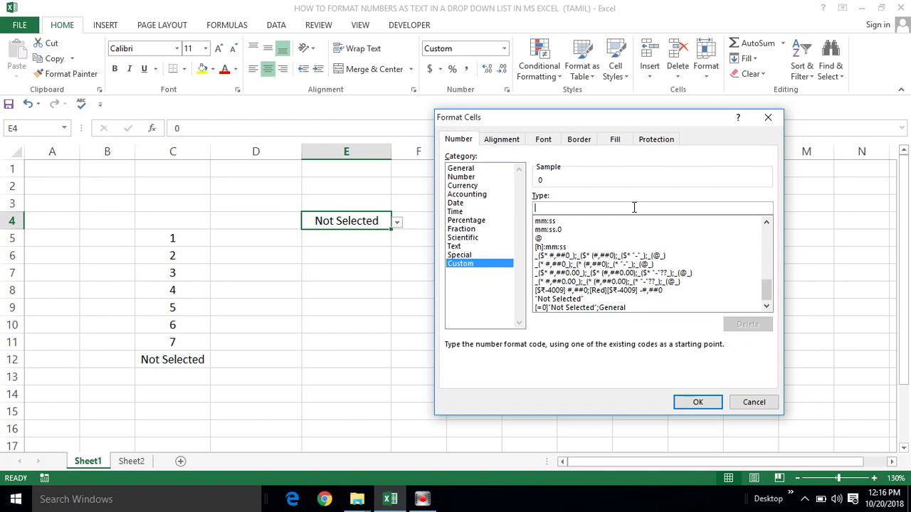
{"action": "type", "text": ";"}
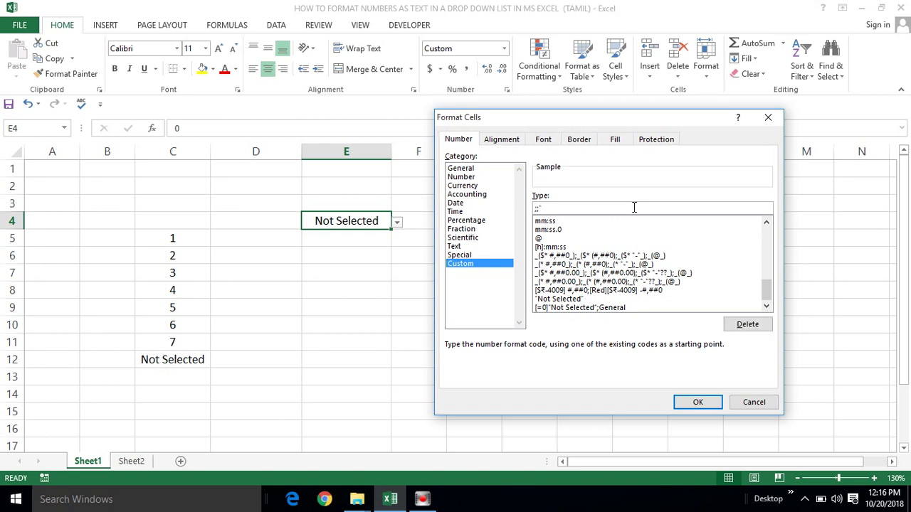
{"action": "type", "text": ";\"Not sele"}
{"action": "key", "text": "BackSpace"}
{"action": "key", "text": "BackSpace"}
{"action": "key", "text": "BackSpace"}
{"action": "key", "text": "BackSpace"}
{"action": "key", "text": "BackSpace"}
{"action": "key", "text": "BackSpace"}
{"action": "key", "text": "BackSpace"}
{"action": "type", "text": "Selected\";"}
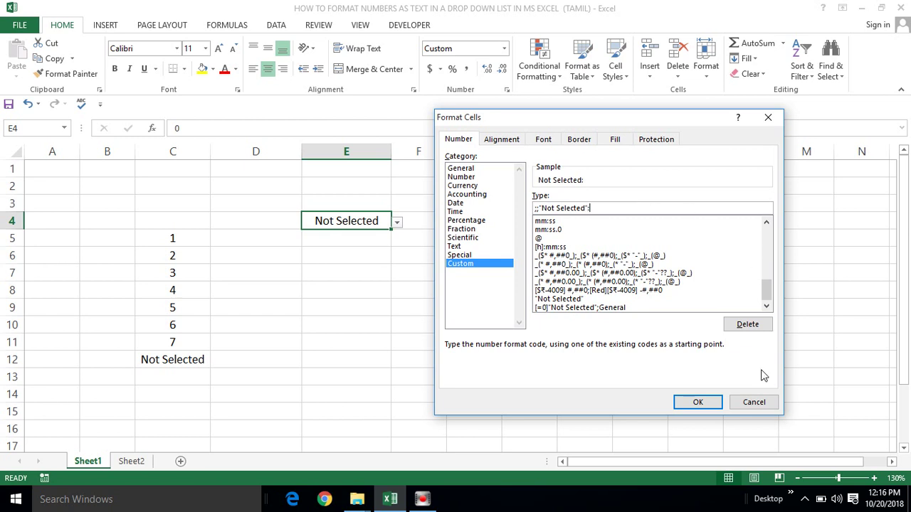
{"action": "left_click", "coordinate": [700, 403]}
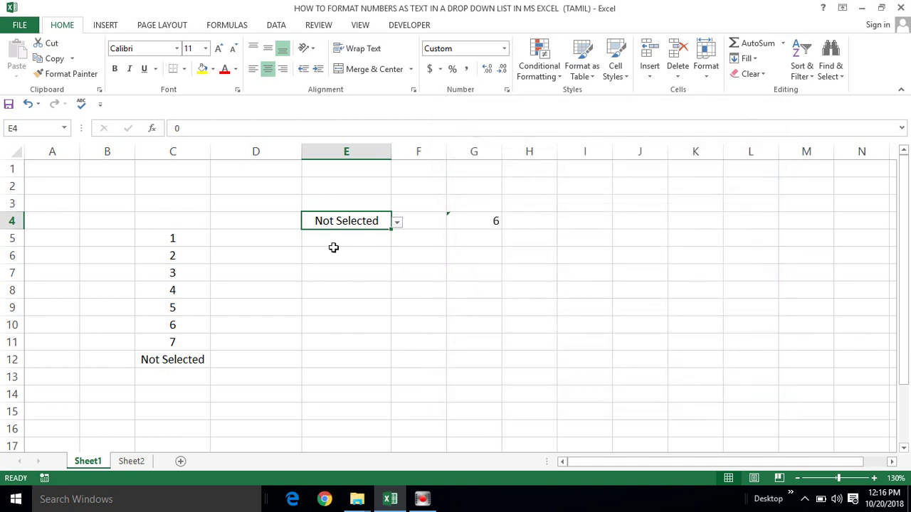
Step: Delete the test formula from cell G4
{"action": "left_click", "coordinate": [334, 249]}
{"action": "double_click", "coordinate": [481, 225]}
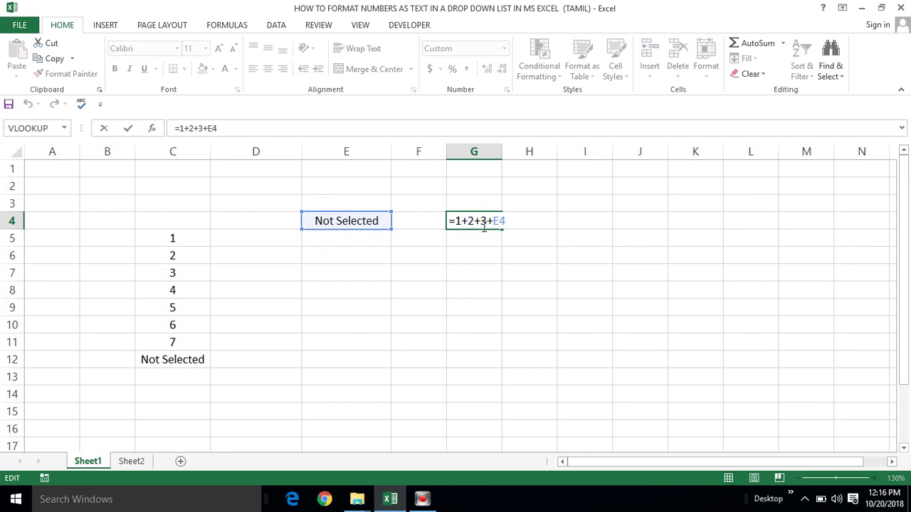
{"action": "key", "text": "Escape"}
{"action": "key", "text": "Delete"}
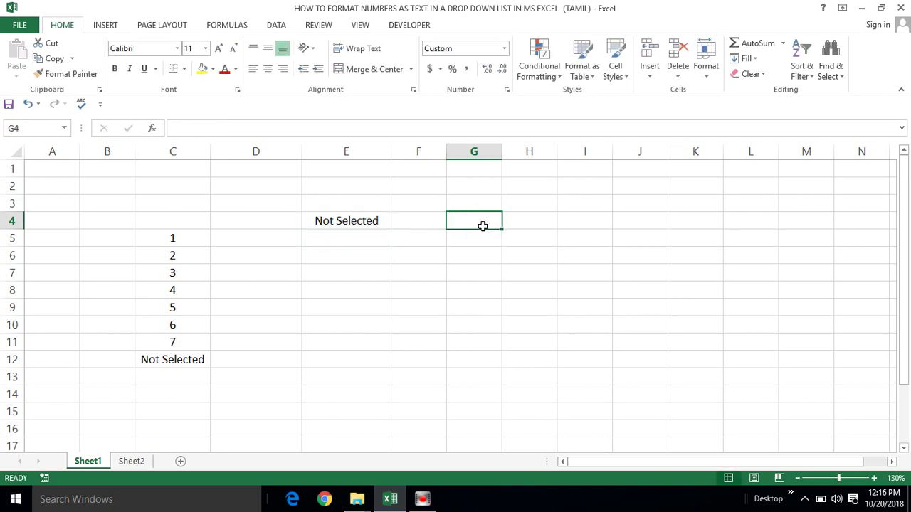
Step: Test the E4 drop-down by choosing 1, 2 and a further number, then set it back to Not Selected
{"action": "left_click", "coordinate": [372, 260]}
{"action": "left_click", "coordinate": [342, 215]}
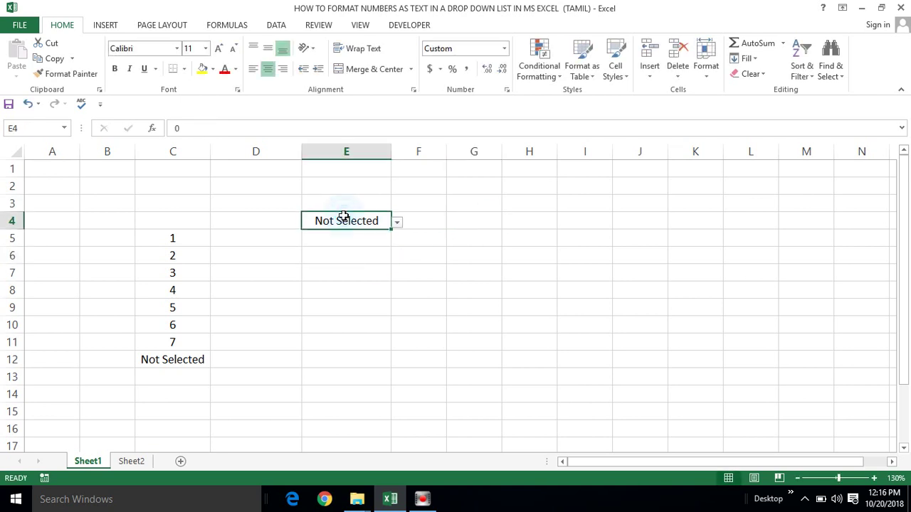
{"action": "left_click", "coordinate": [397, 222]}
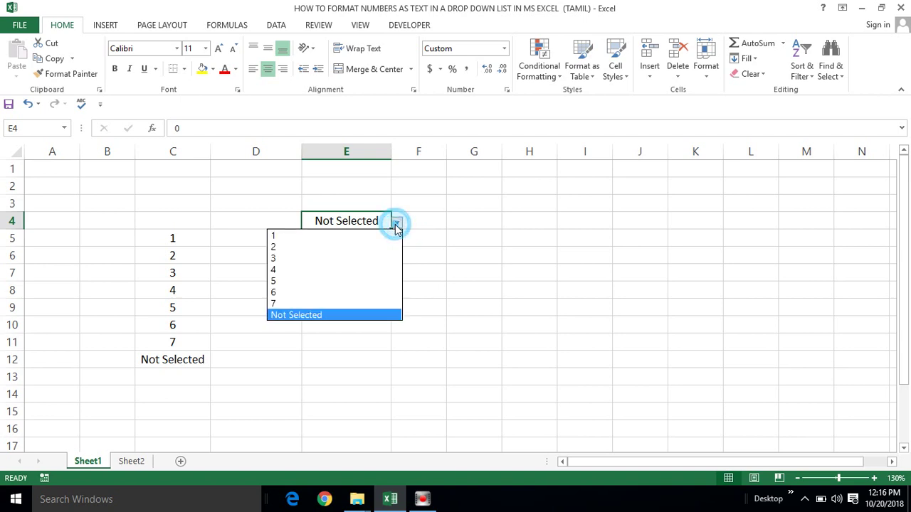
{"action": "left_click", "coordinate": [317, 237]}
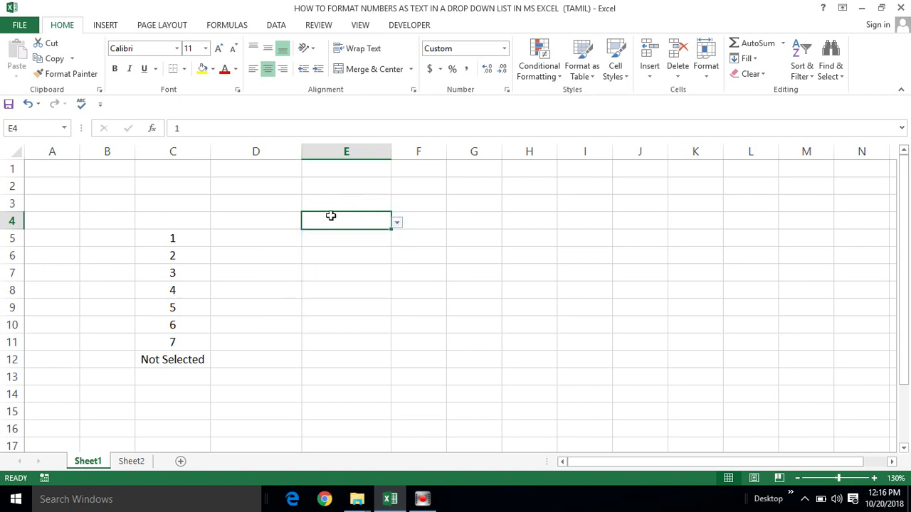
{"action": "left_click", "coordinate": [396, 222]}
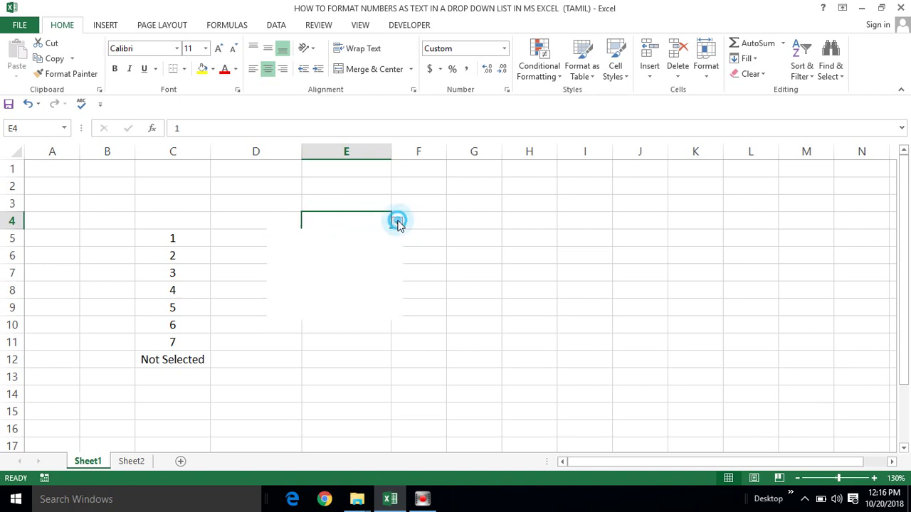
{"action": "left_click", "coordinate": [301, 247]}
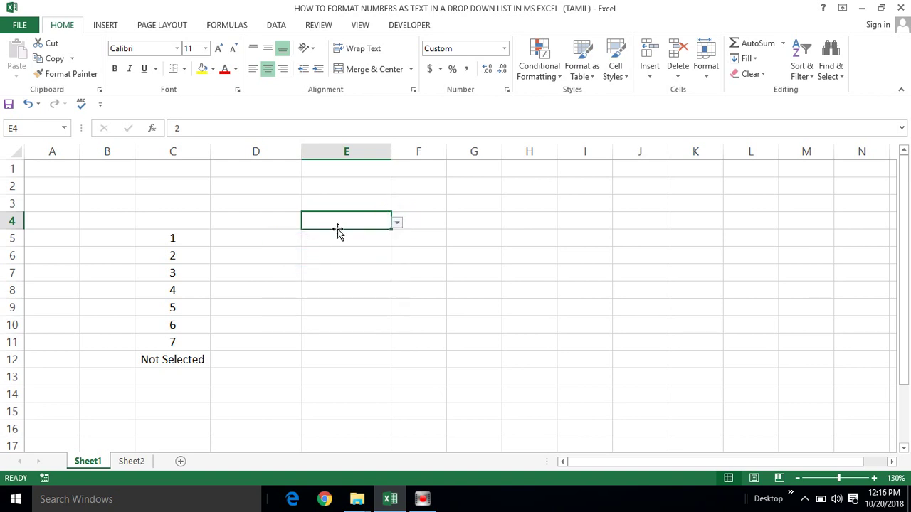
{"action": "left_click", "coordinate": [398, 225]}
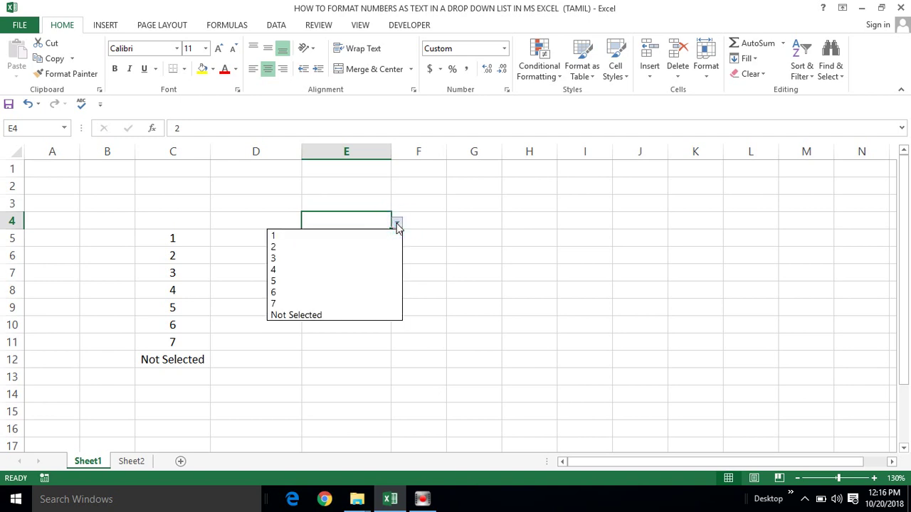
{"action": "left_click", "coordinate": [314, 264]}
{"action": "left_click", "coordinate": [398, 224]}
{"action": "left_click", "coordinate": [285, 314]}
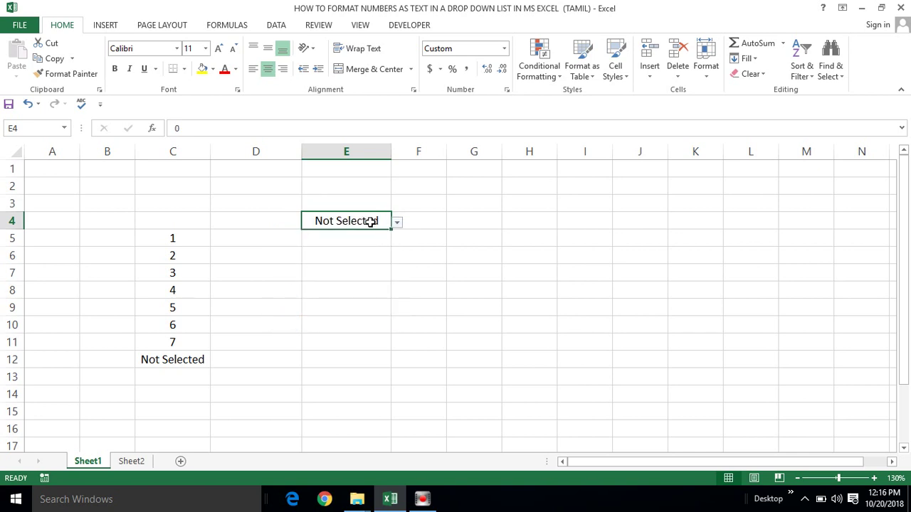
Step: Extend the custom number format of E4 to General;General;"Not Selected";General and apply it
{"action": "key", "text": "ctrl+1"}
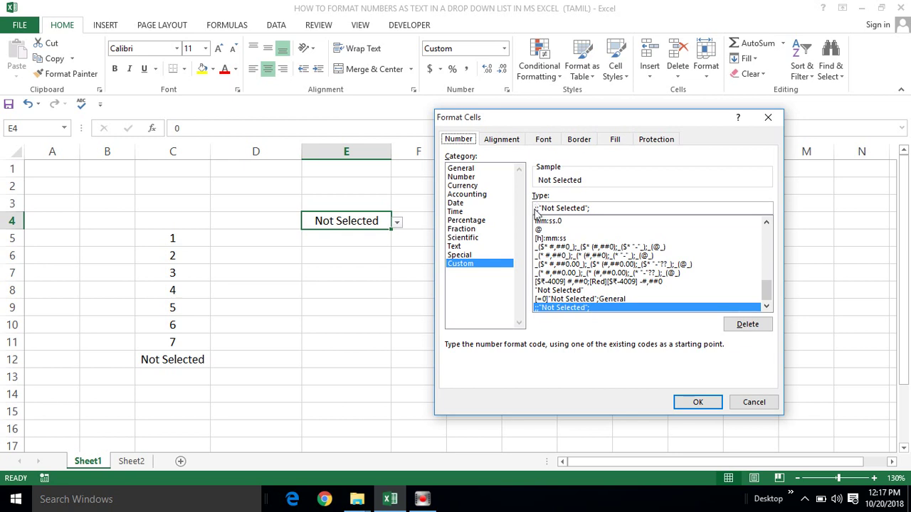
{"action": "left_click", "coordinate": [535, 207]}
{"action": "left_click", "coordinate": [535, 208]}
{"action": "type", "text": "Gen"}
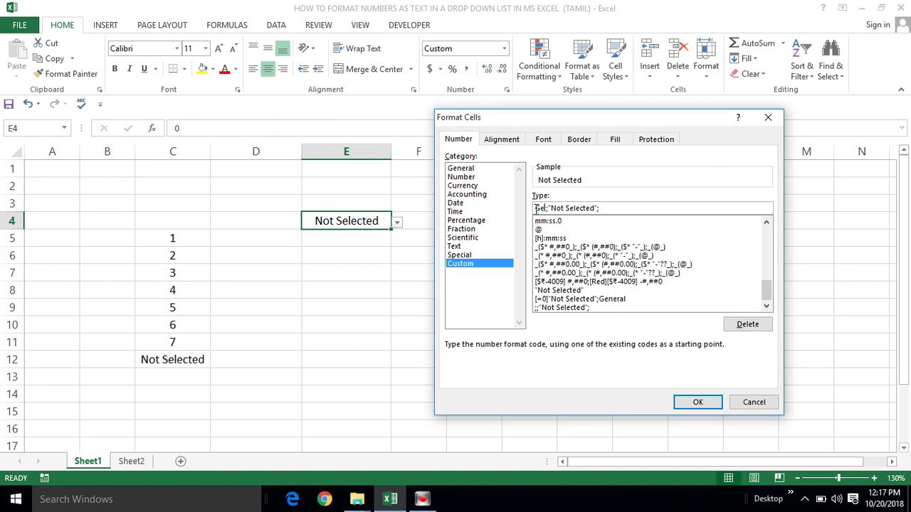
{"action": "type", "text": "eral"}
{"action": "key", "text": "shift+Home"}
{"action": "key", "text": "ctrl+c"}
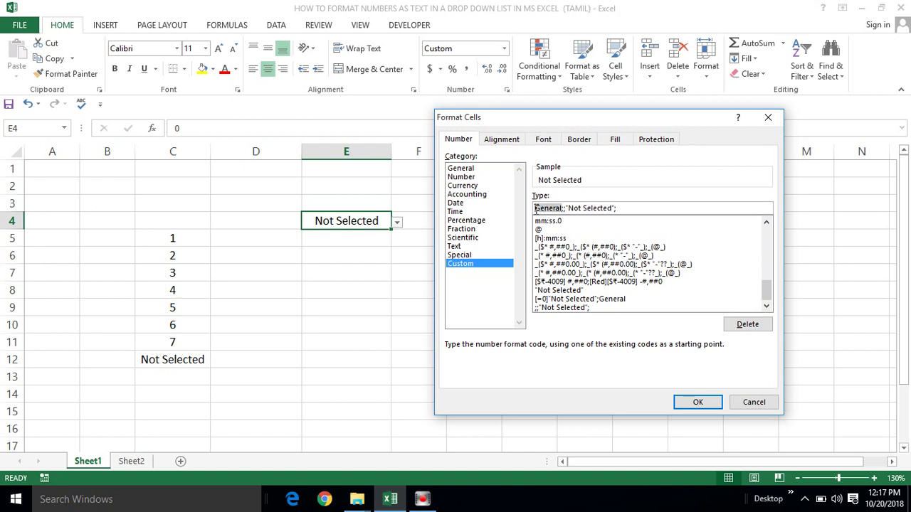
{"action": "left_click", "coordinate": [562, 208]}
{"action": "key", "text": "ctrl+v"}
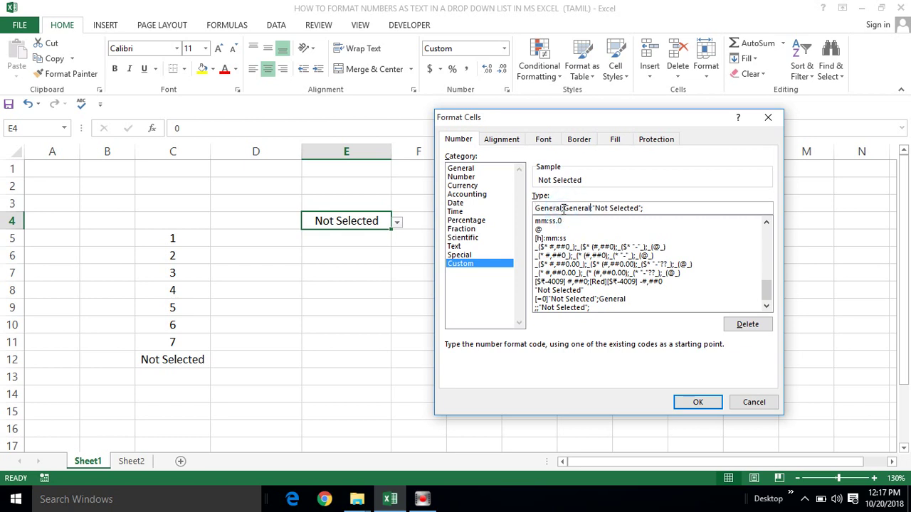
{"action": "type", "text": ";"}
{"action": "left_click", "coordinate": [648, 208]}
{"action": "key", "text": "ctrl+v"}
{"action": "left_click", "coordinate": [696, 403]}
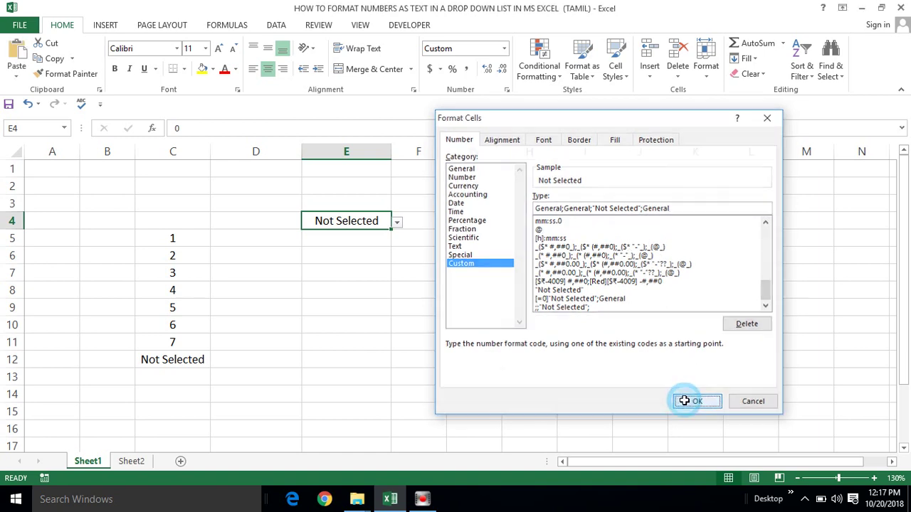
Step: Test the revised format by choosing numbers such as 2 and 4 in the E4 drop-down, then return it to Not Selected
{"action": "left_click", "coordinate": [349, 238]}
{"action": "left_click", "coordinate": [370, 221]}
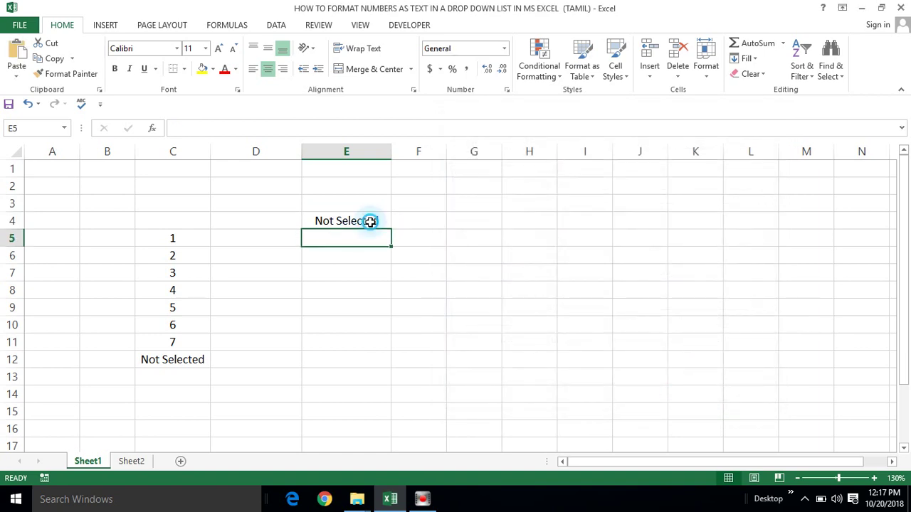
{"action": "left_click", "coordinate": [397, 223]}
{"action": "left_click", "coordinate": [301, 249]}
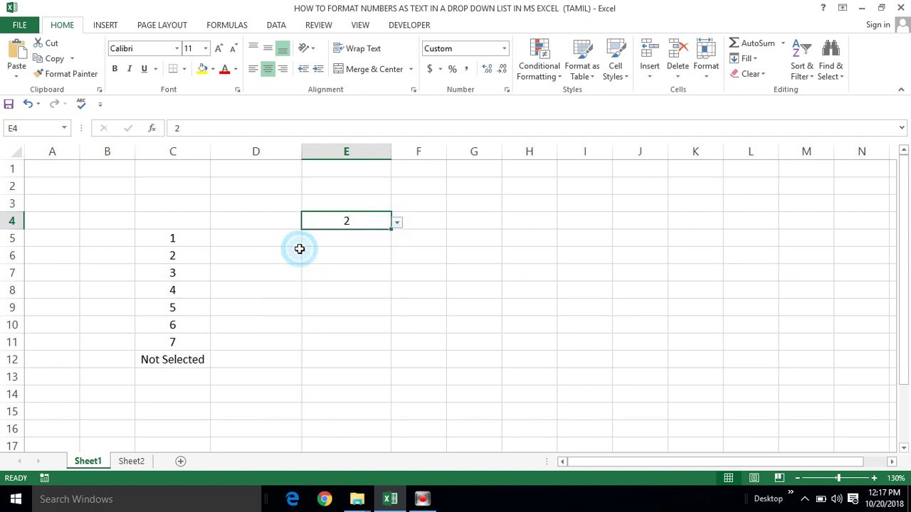
{"action": "left_click", "coordinate": [396, 224]}
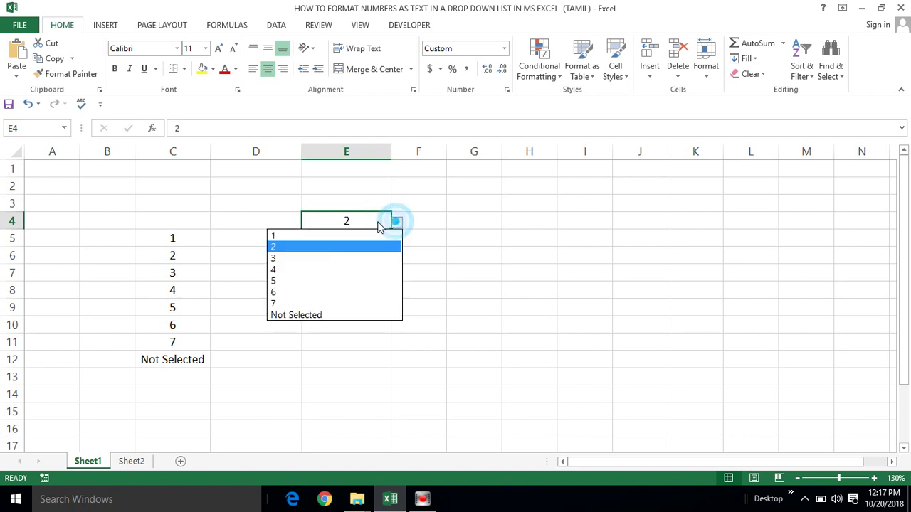
{"action": "left_click", "coordinate": [301, 236]}
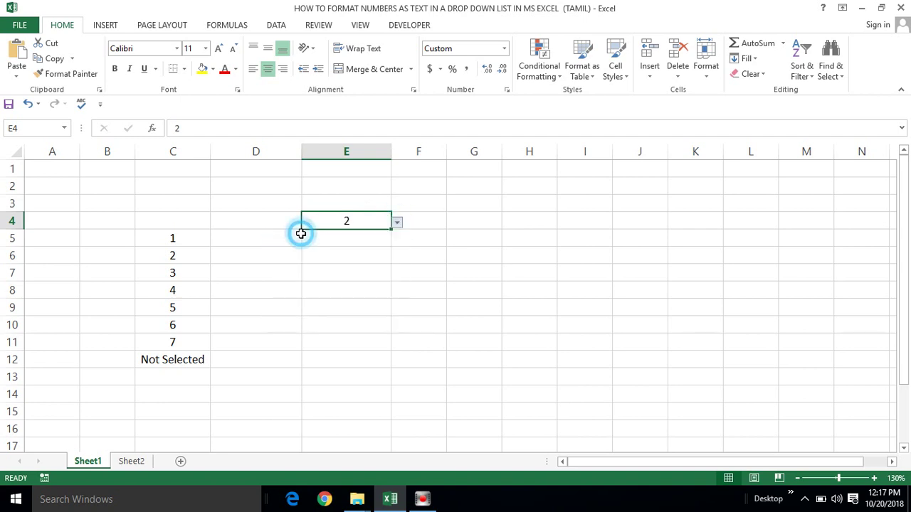
{"action": "left_click", "coordinate": [397, 225]}
{"action": "left_click", "coordinate": [301, 248]}
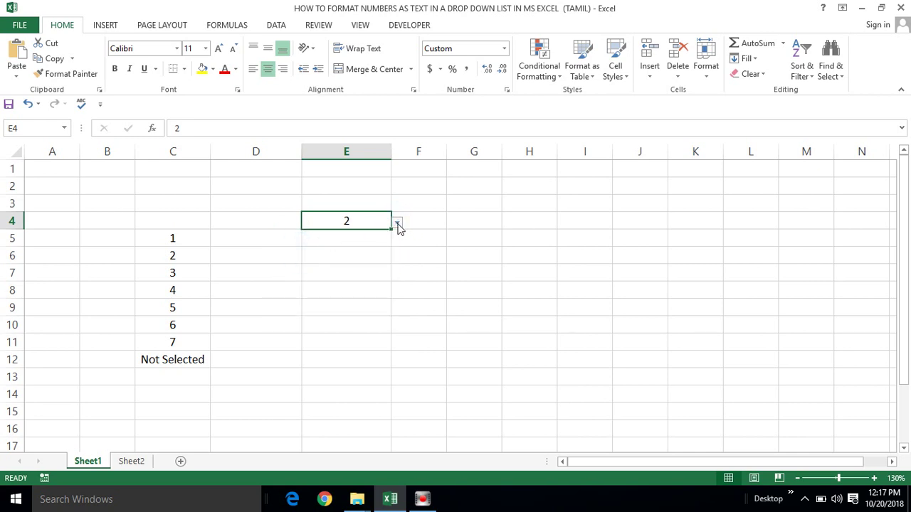
{"action": "left_click", "coordinate": [397, 224]}
{"action": "left_click", "coordinate": [312, 271]}
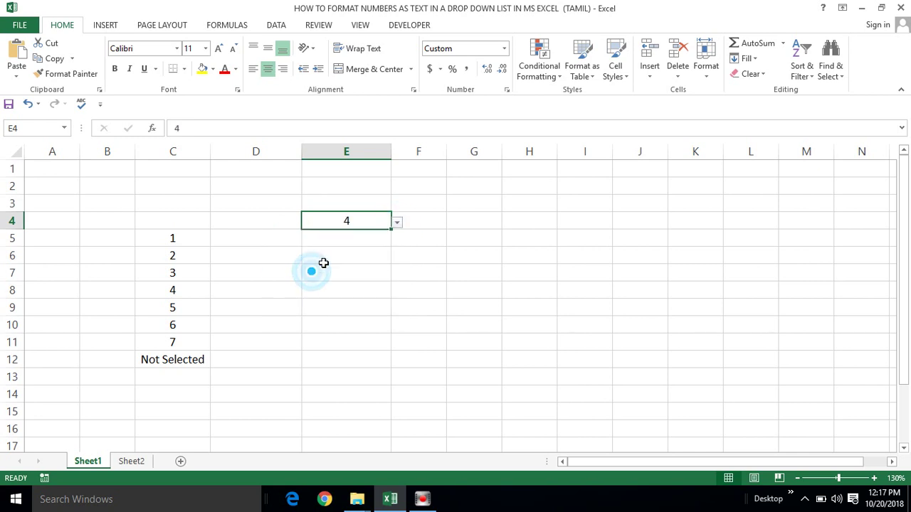
{"action": "left_click", "coordinate": [397, 223]}
{"action": "left_click", "coordinate": [287, 316]}
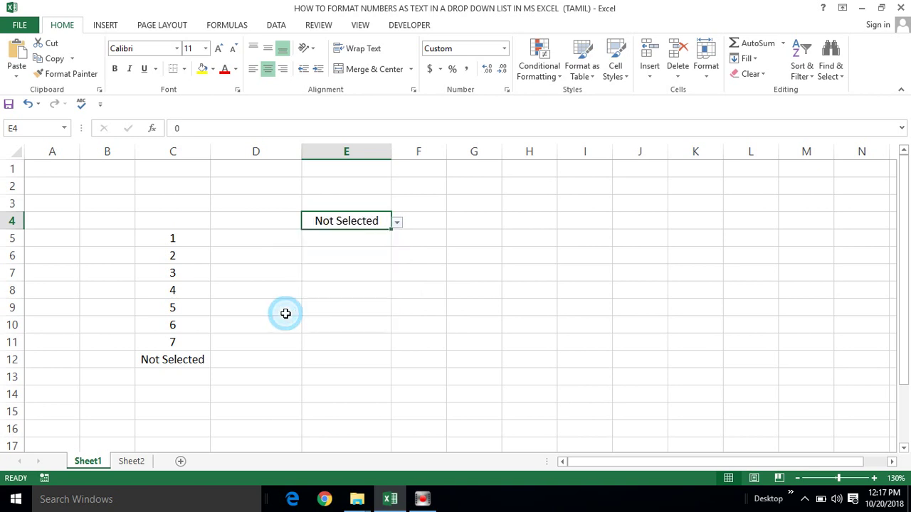
Step: Check the value stored in E4 behind its Not Selected display, leaving the cell unchanged
{"action": "double_click", "coordinate": [177, 129]}
{"action": "left_click", "coordinate": [299, 279]}
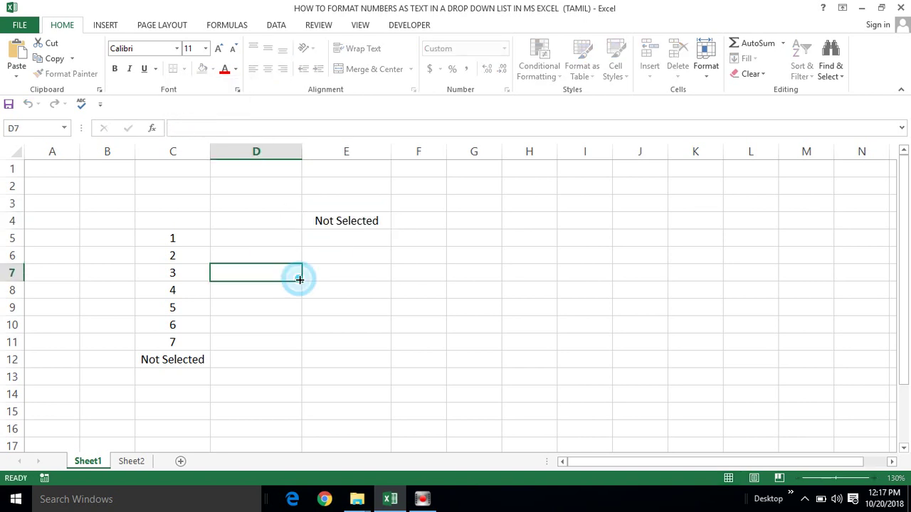
{"action": "left_click", "coordinate": [271, 240]}
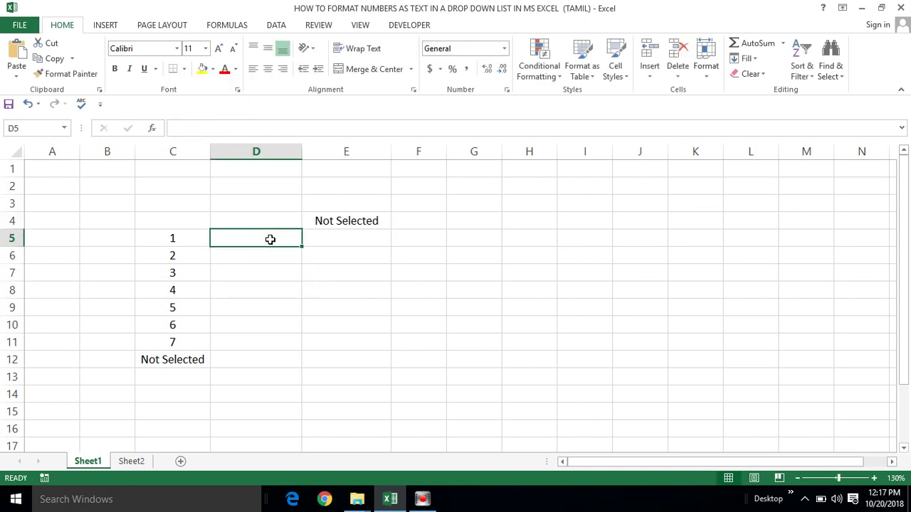